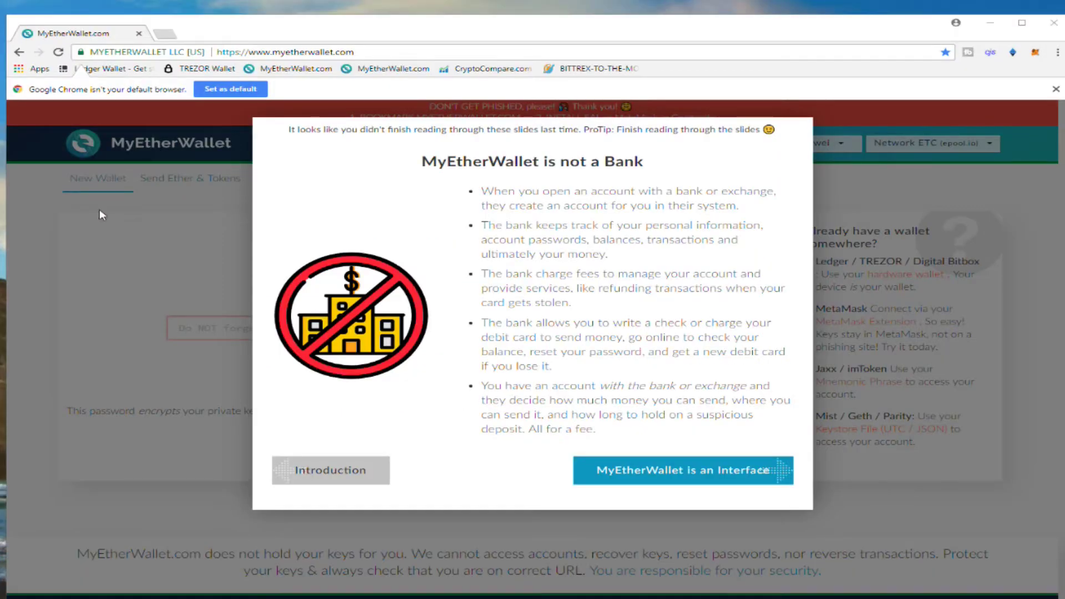
click(100, 200)
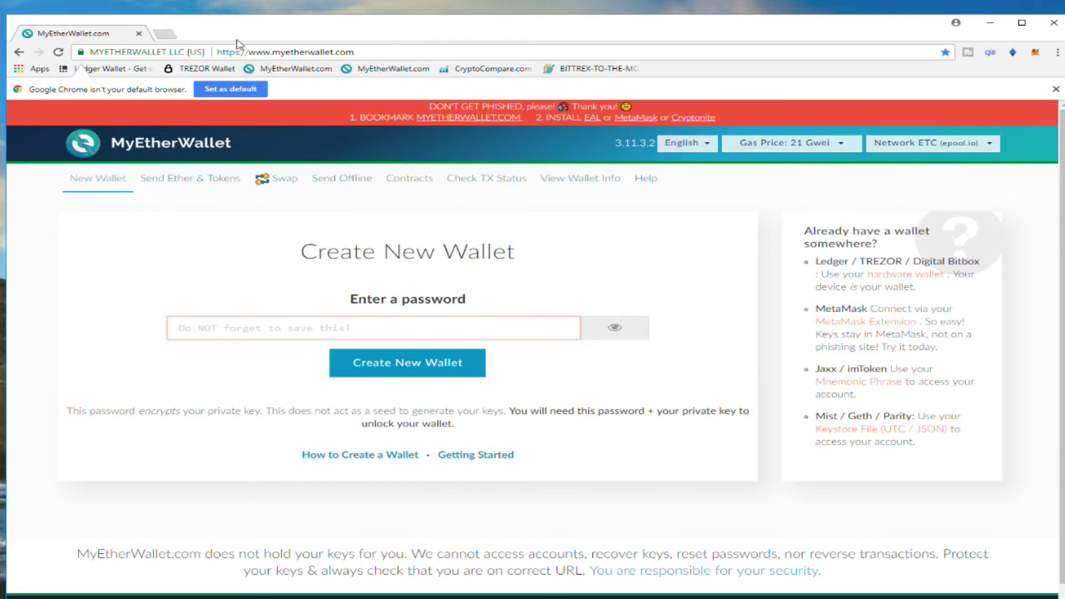
click(391, 52)
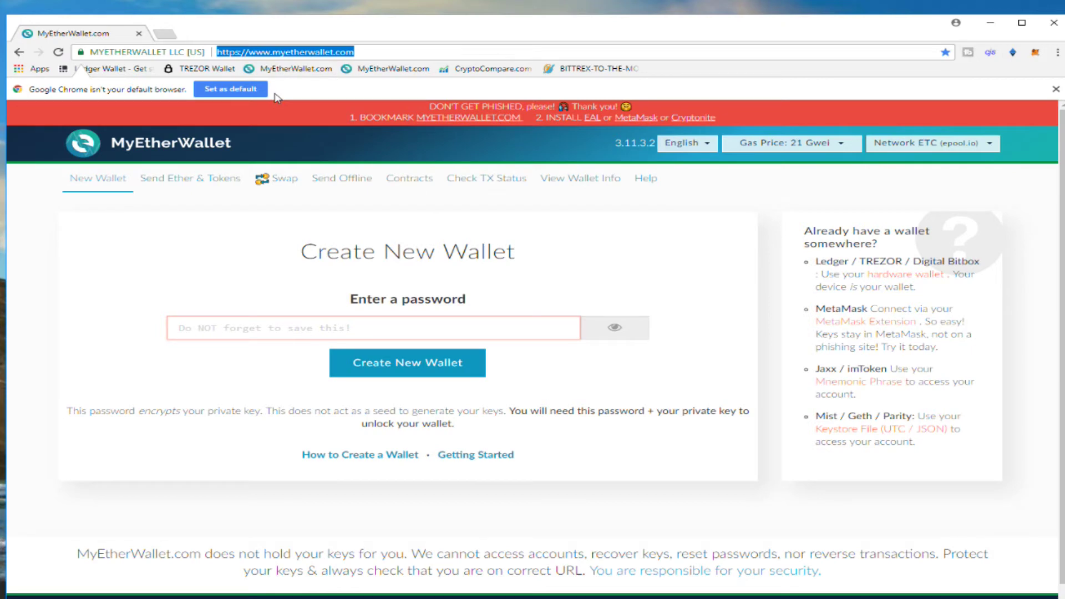
scroll(572, 312, down, 2)
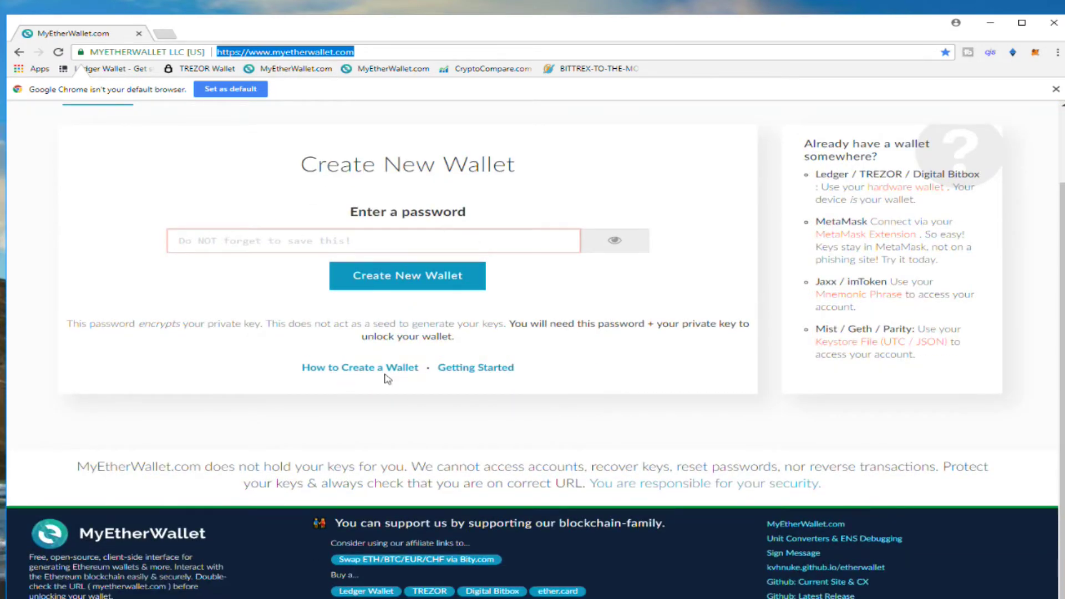
scroll(501, 375, up, 1)
click(499, 437)
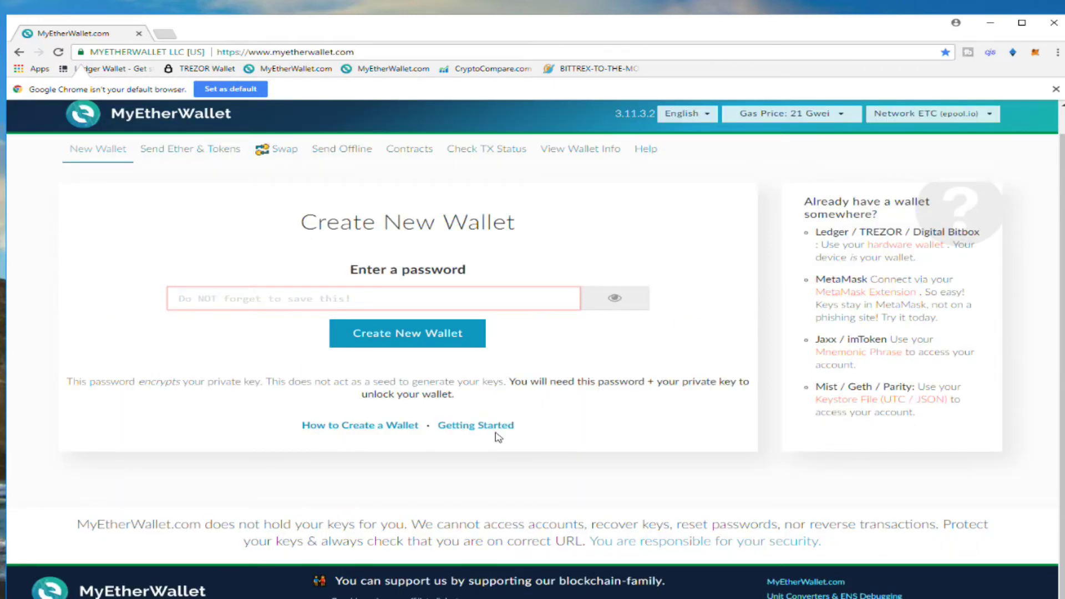
- Open the Getting Started guide and scroll down to the Onwards! section
click(499, 431)
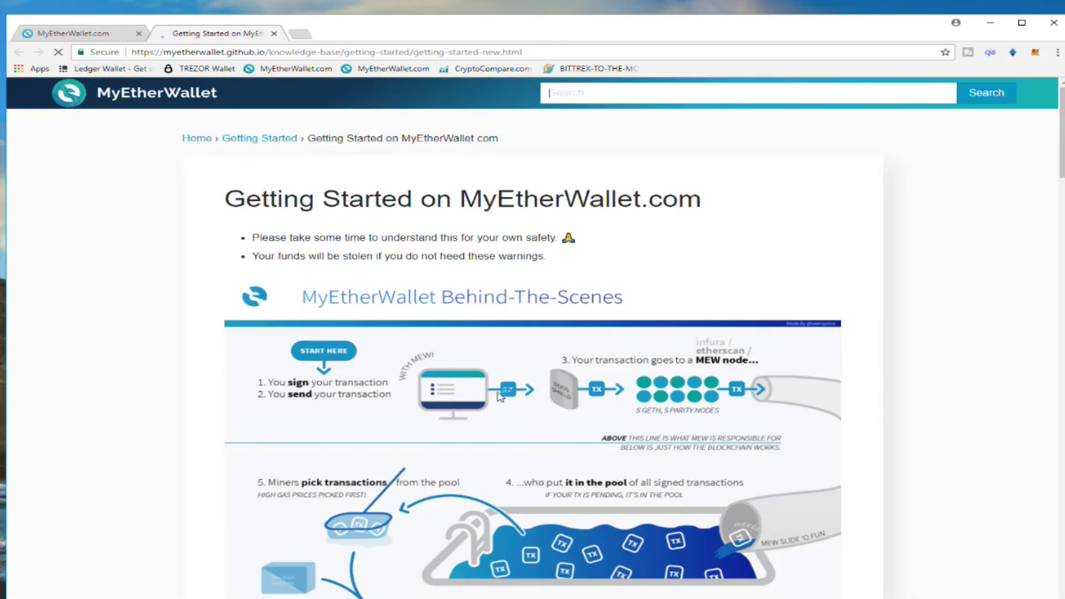
scroll(499, 395, down, 20)
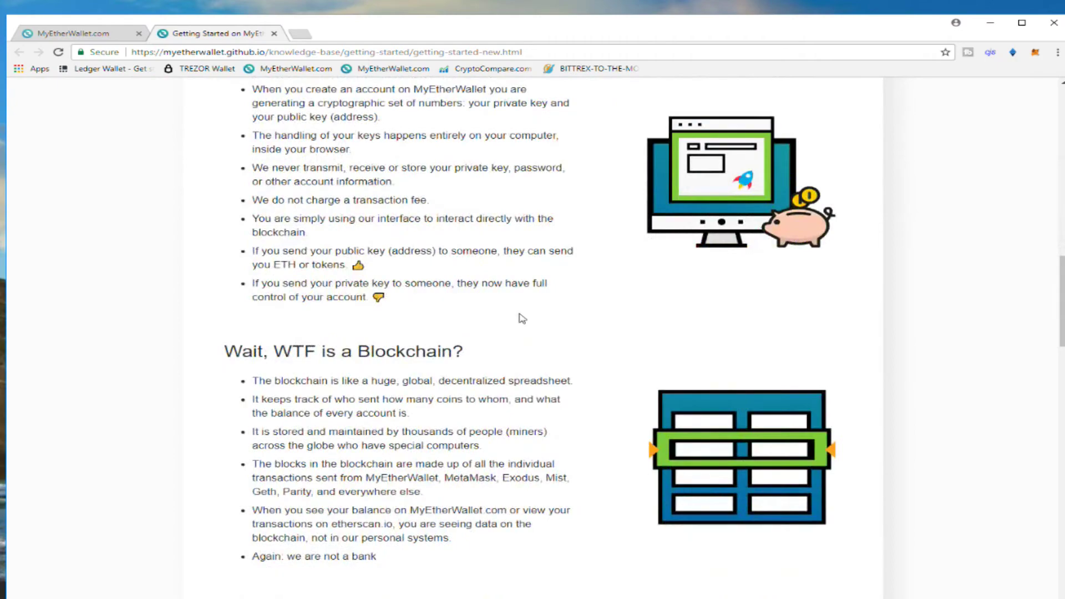
scroll(523, 316, down, 1)
scroll(490, 246, down, 10)
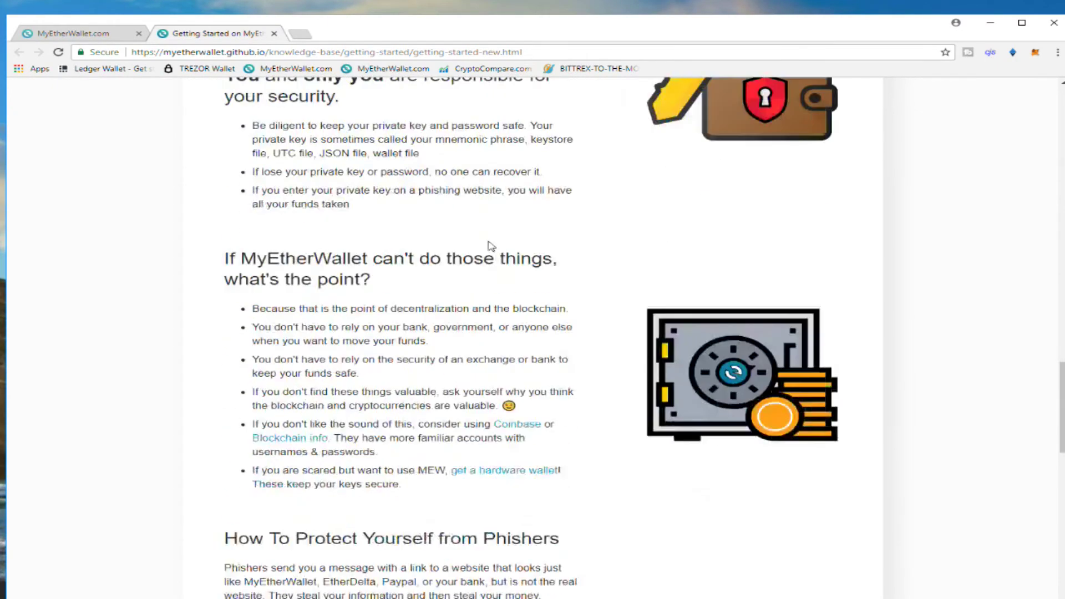
scroll(491, 245, down, 17)
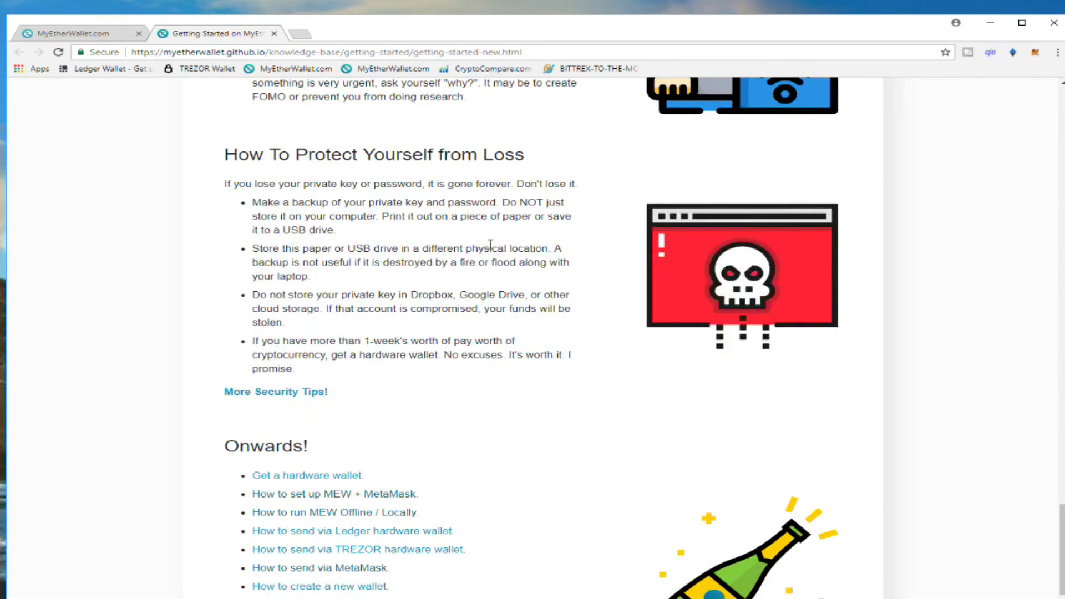
scroll(490, 244, down, 4)
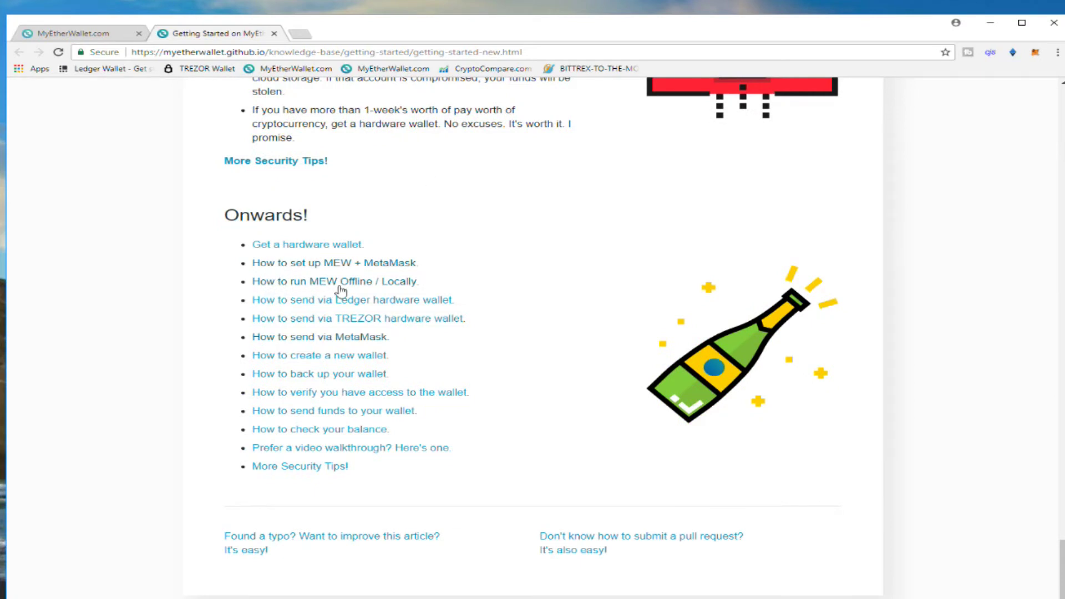
- Open 'How to run MEW Offline / Locally' and follow its link to the latest etherwallet GitHub release
click(398, 288)
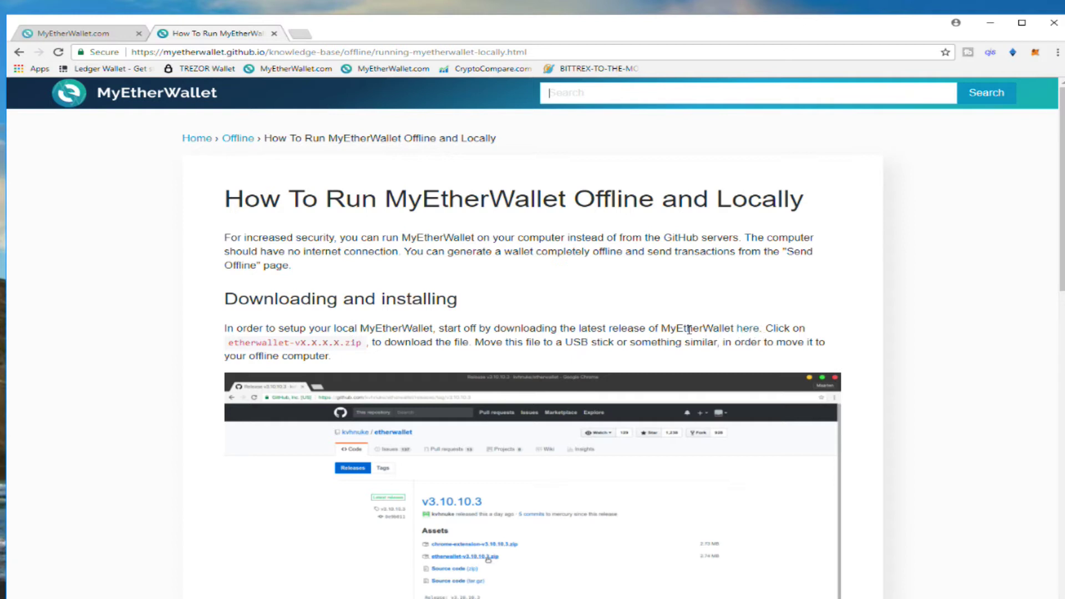
drag(670, 328, 724, 328)
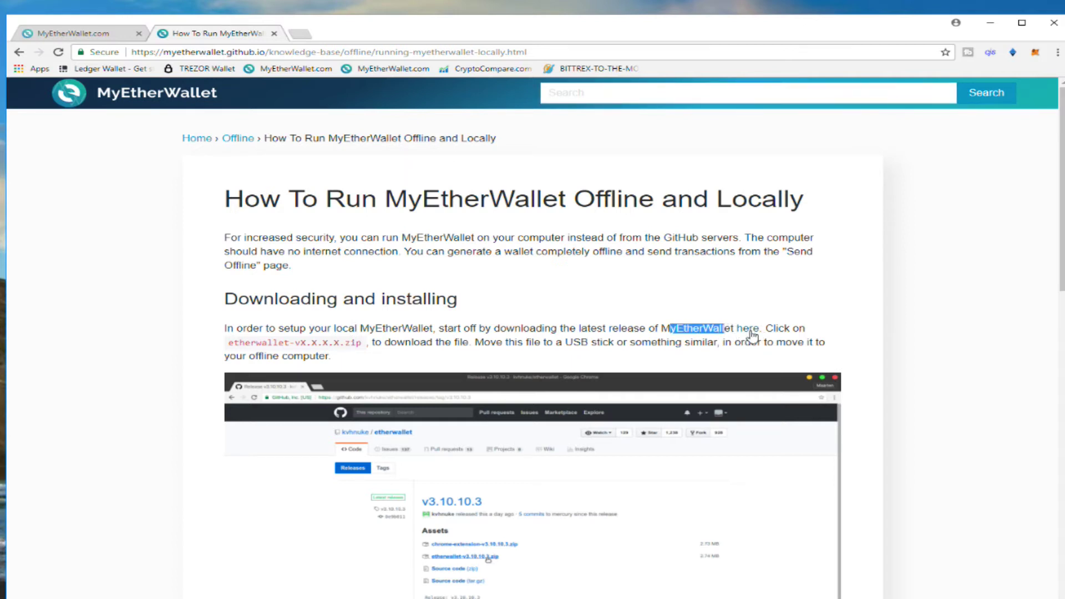
click(751, 332)
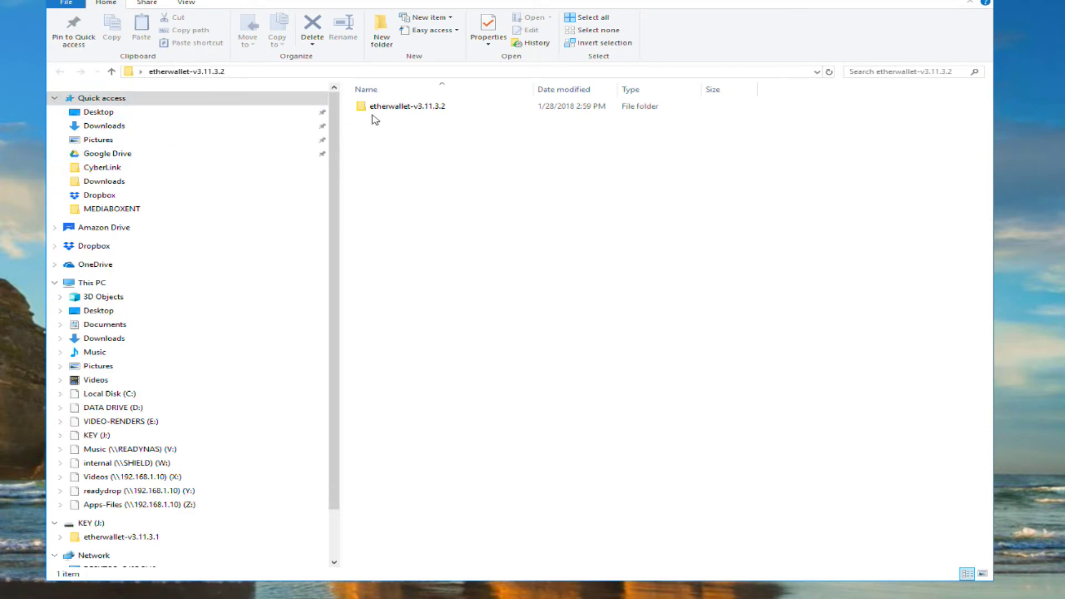
- Run MyEtherWallet locally by opening index.html inside the extracted etherwallet-v3.11.3.2 folder
click(373, 111)
key(Return)
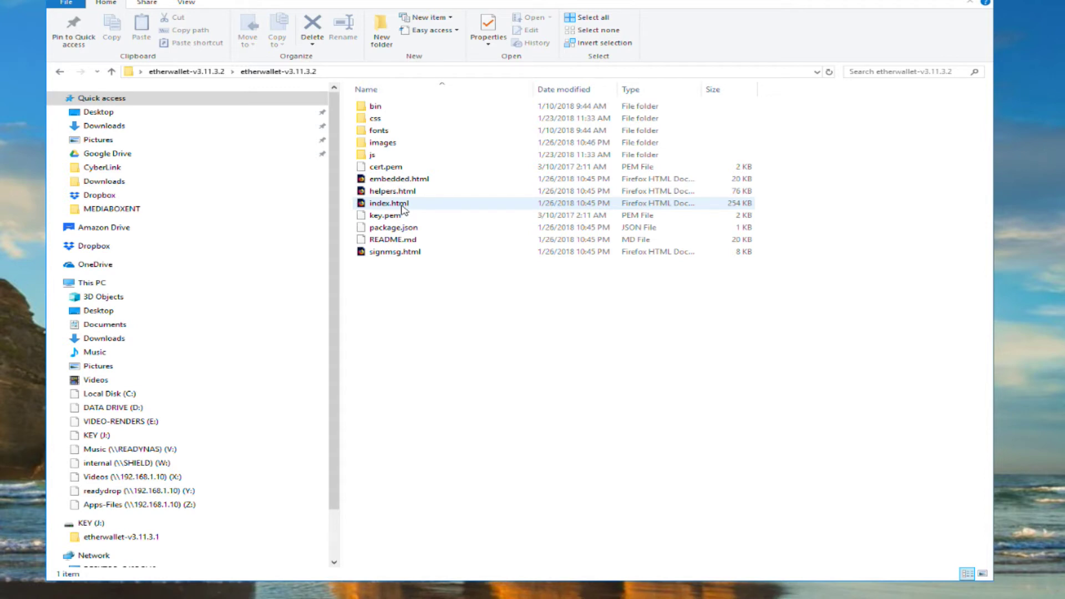
double_click(402, 206)
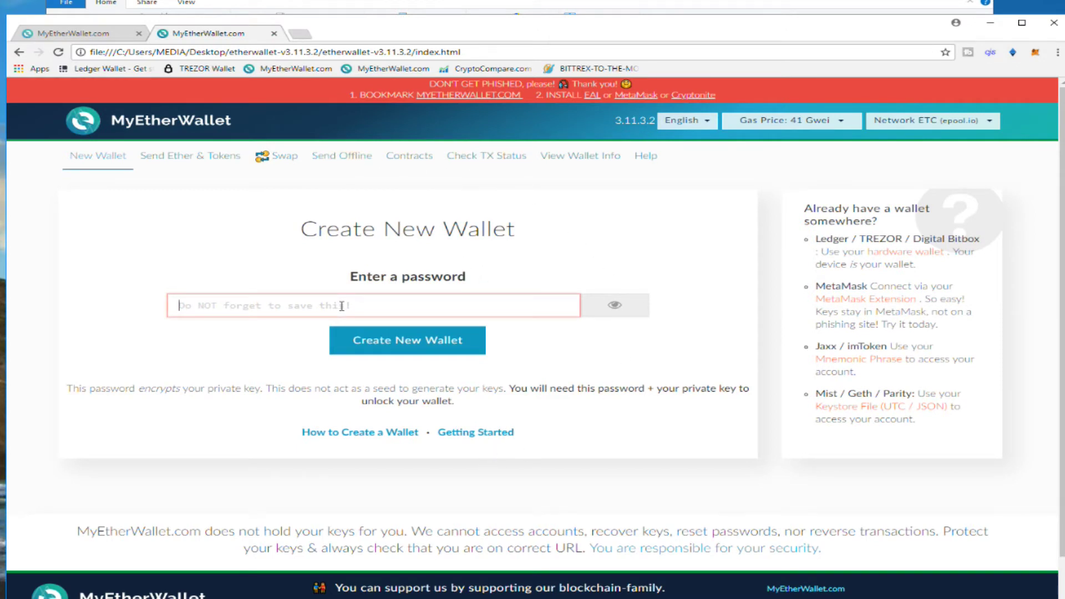
- Enter a wallet password, confirm the network is ETC, and create the new wallet
text(•••••••••••)
click(991, 122)
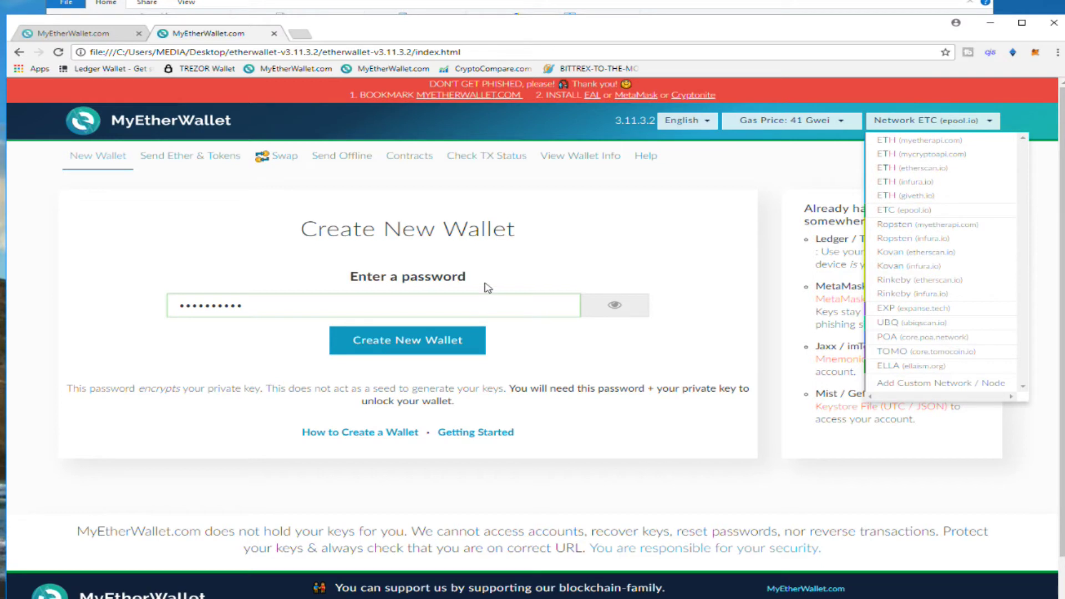
click(486, 311)
click(447, 346)
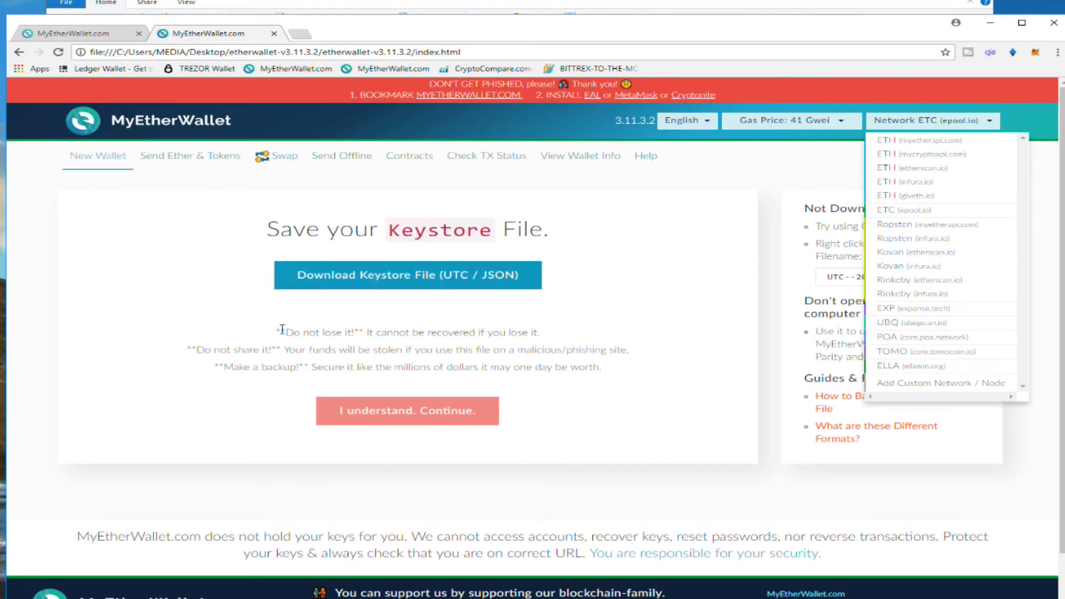
- Read the keystore do-not-lose and backup warnings, then acknowledge them with 'I understand. Continue.'
drag(281, 331, 536, 331)
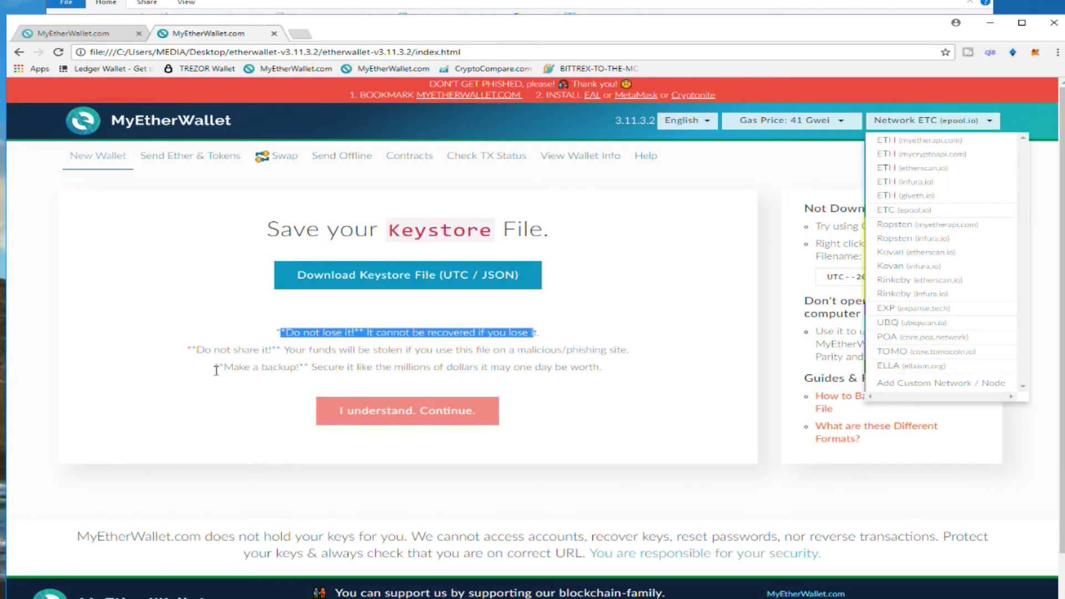
drag(216, 368, 634, 370)
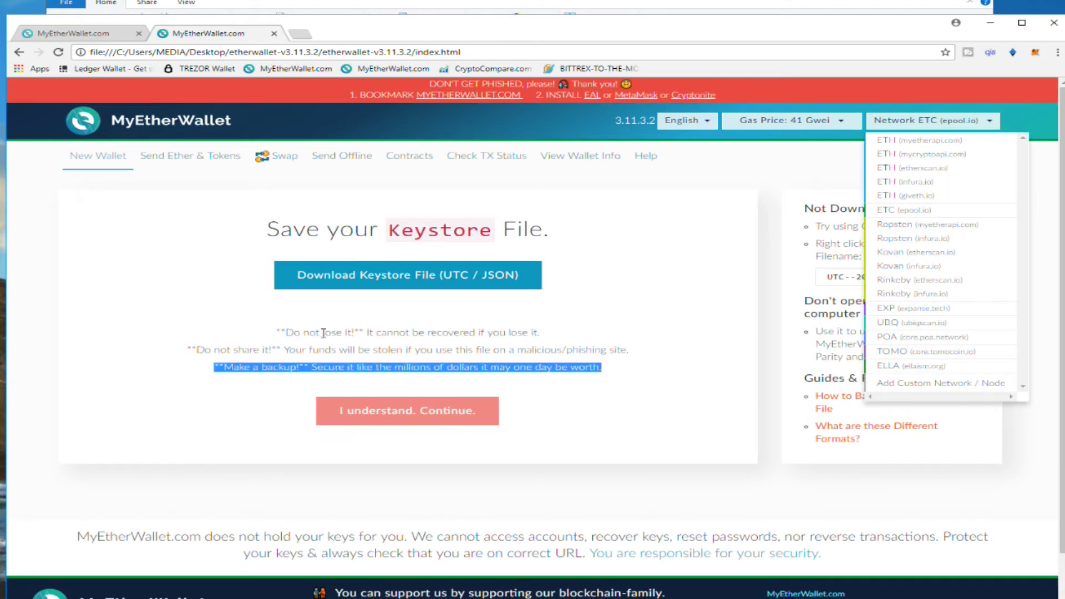
drag(325, 332, 562, 341)
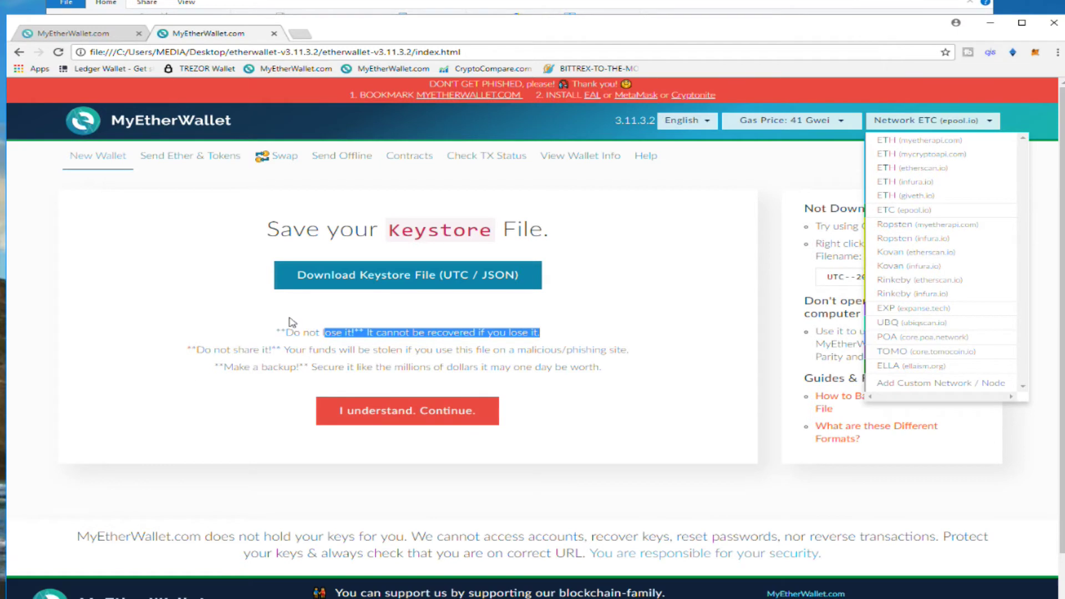
click(444, 415)
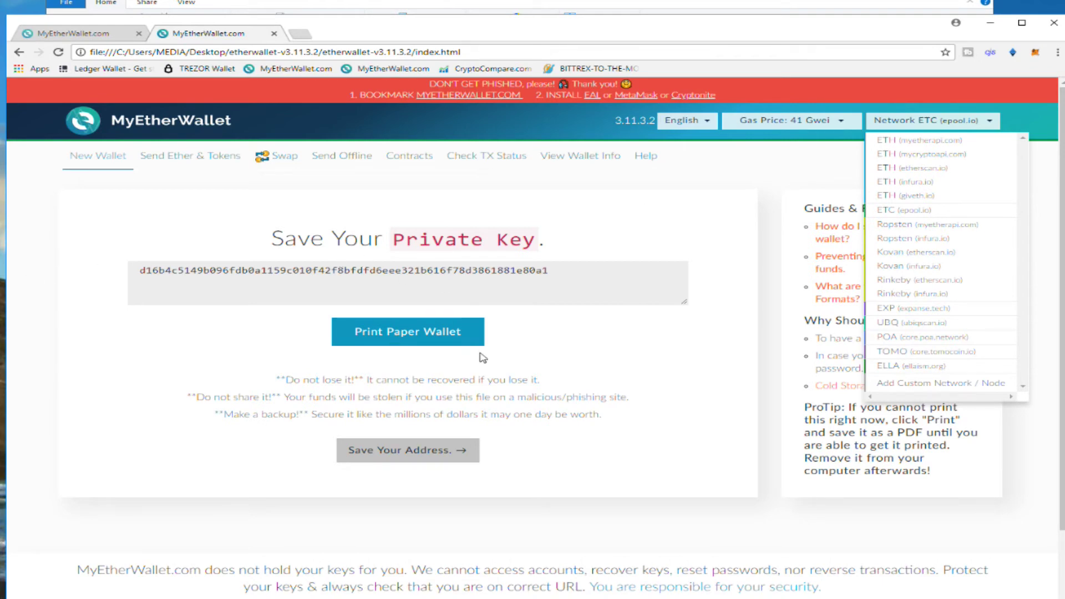
click(467, 338)
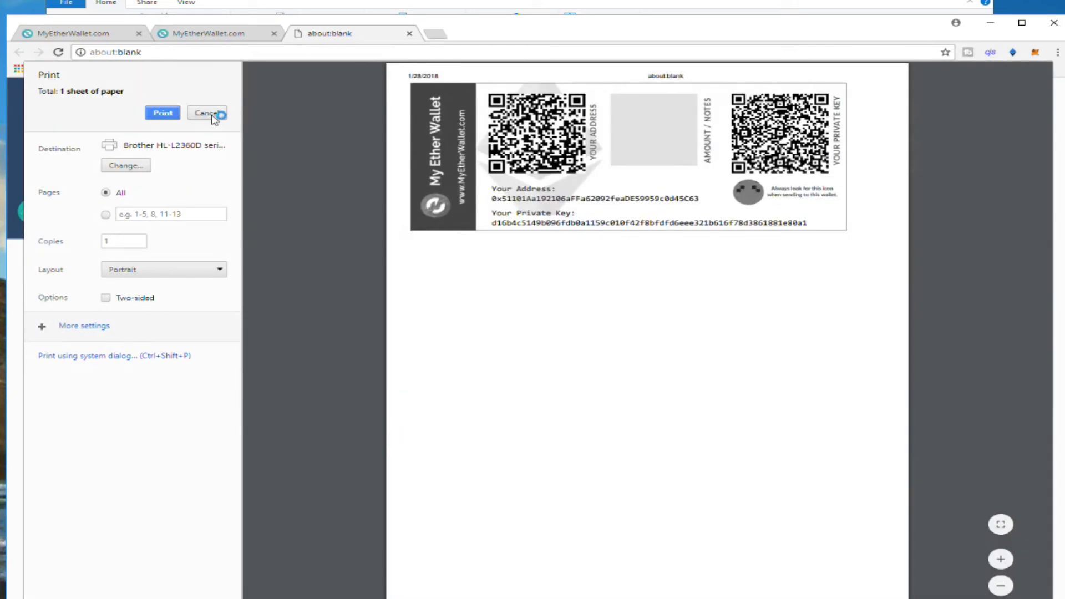
click(211, 113)
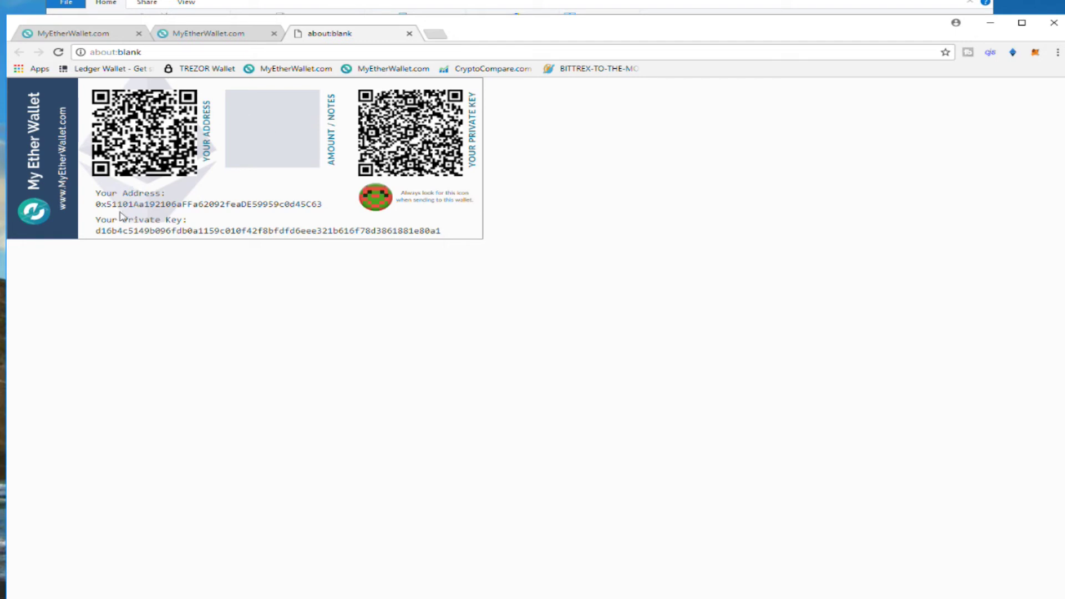
mouse_move(392, 156)
click(410, 34)
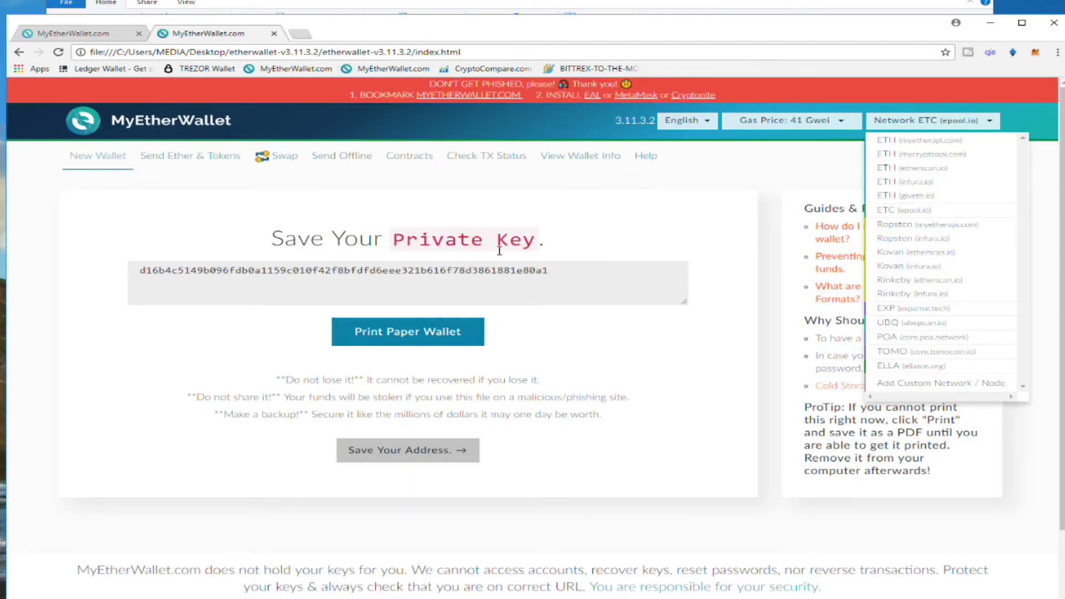
- Unlock the wallet with the UTC--2018-01-28T20-01-32 keystore file and its password
click(424, 465)
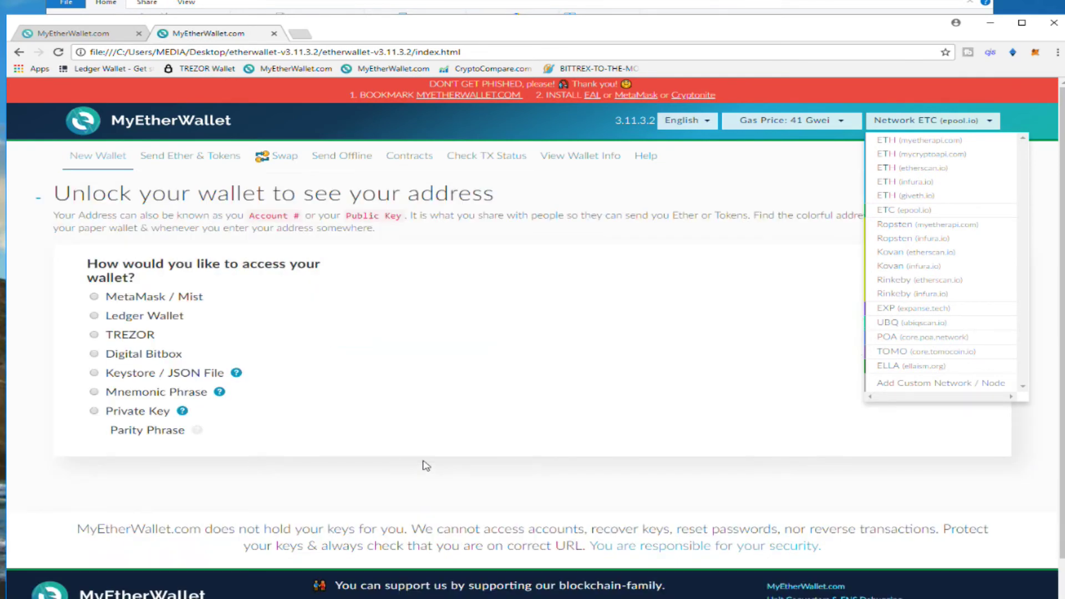
click(95, 375)
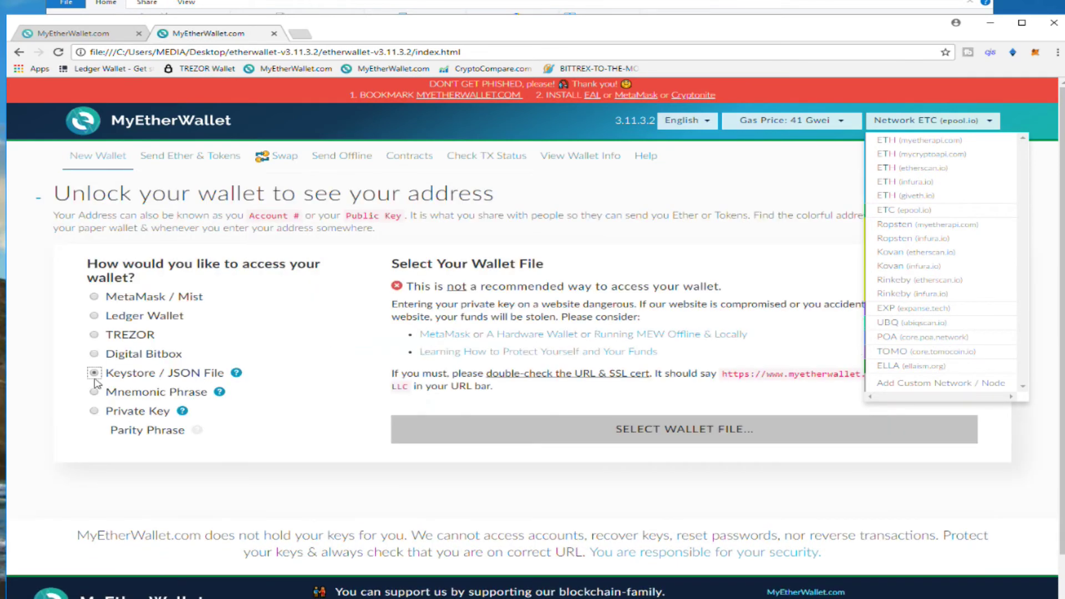
click(582, 426)
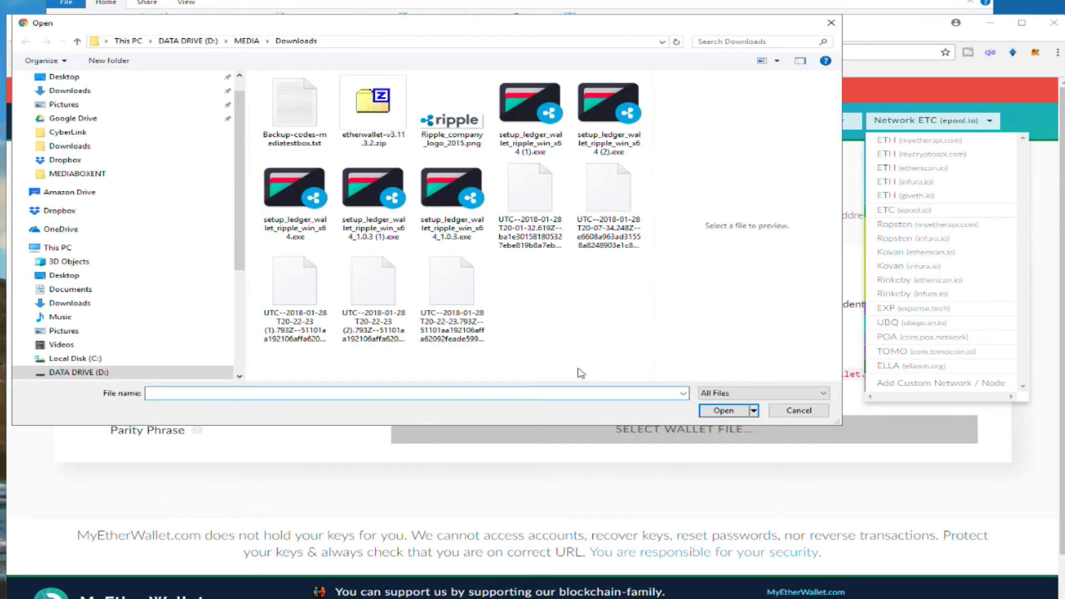
click(527, 196)
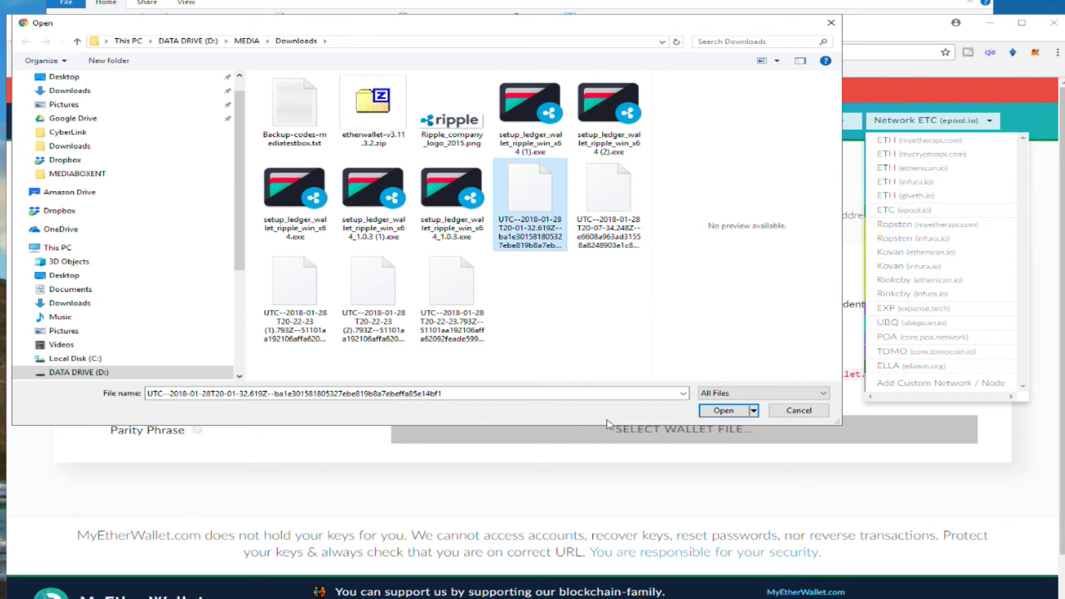
click(717, 414)
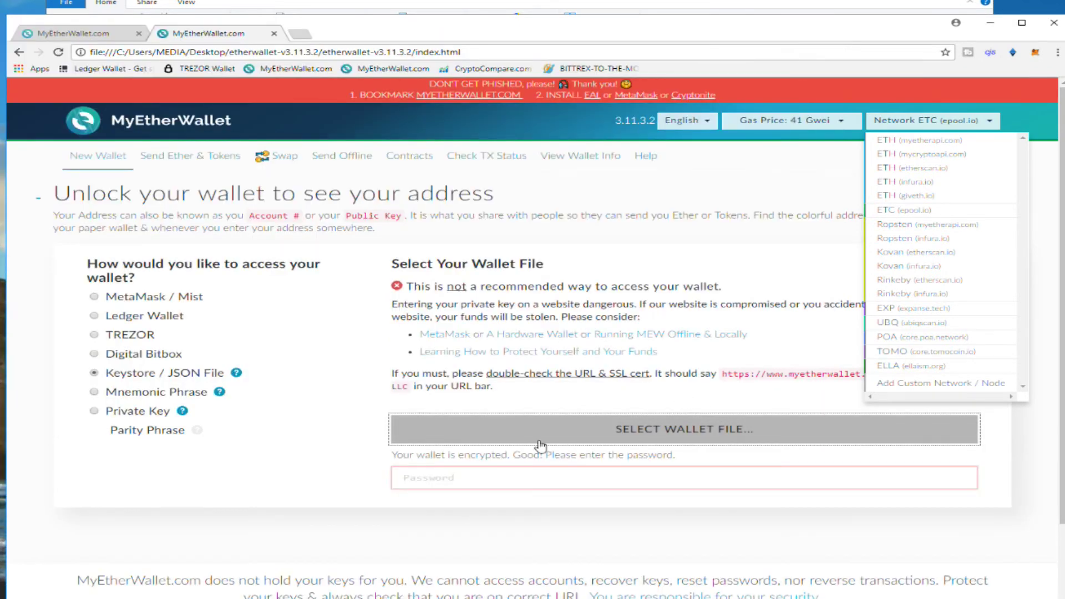
click(524, 475)
text(••••••••)
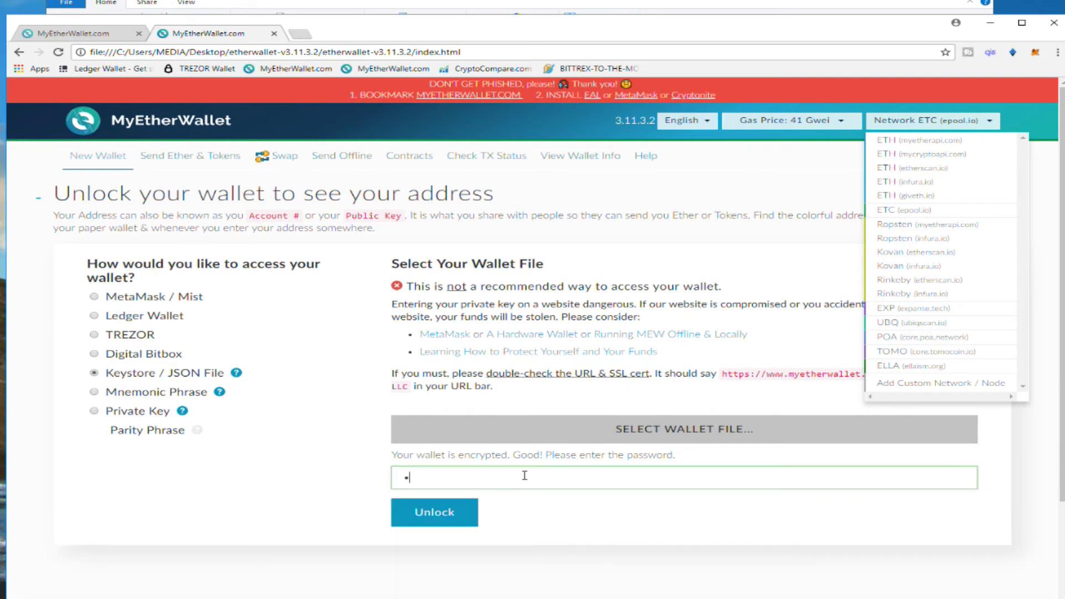
text(•)
click(436, 524)
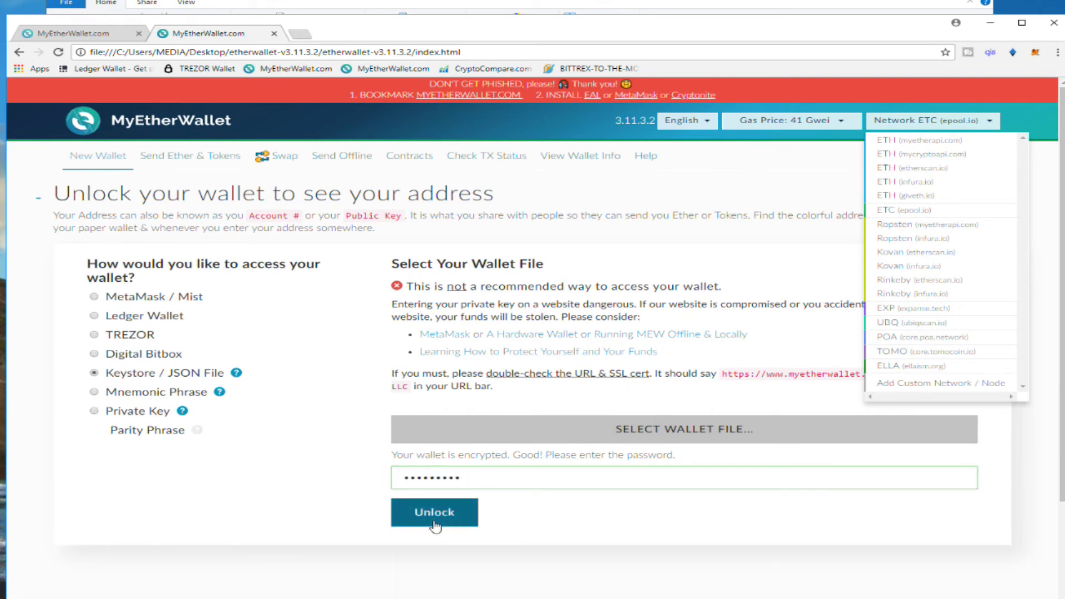
- Reveal the wallet's unencrypted private key, then mask it again
scroll(436, 526, down, 6)
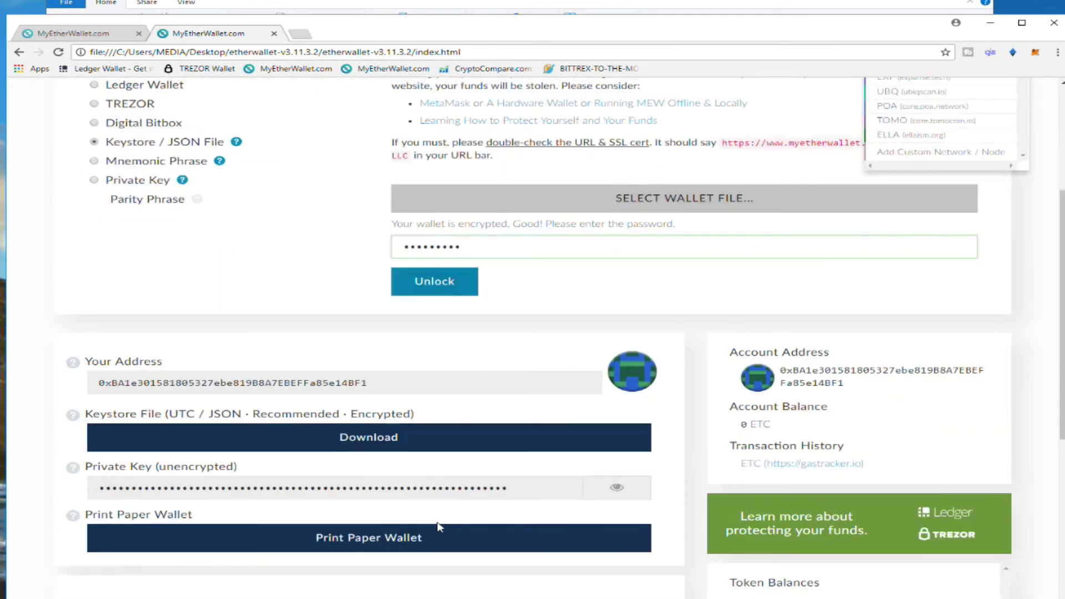
scroll(436, 518, down, 1)
mouse_move(369, 209)
mouse_down()
mouse_move(98, 209)
mouse_move(388, 210)
mouse_up()
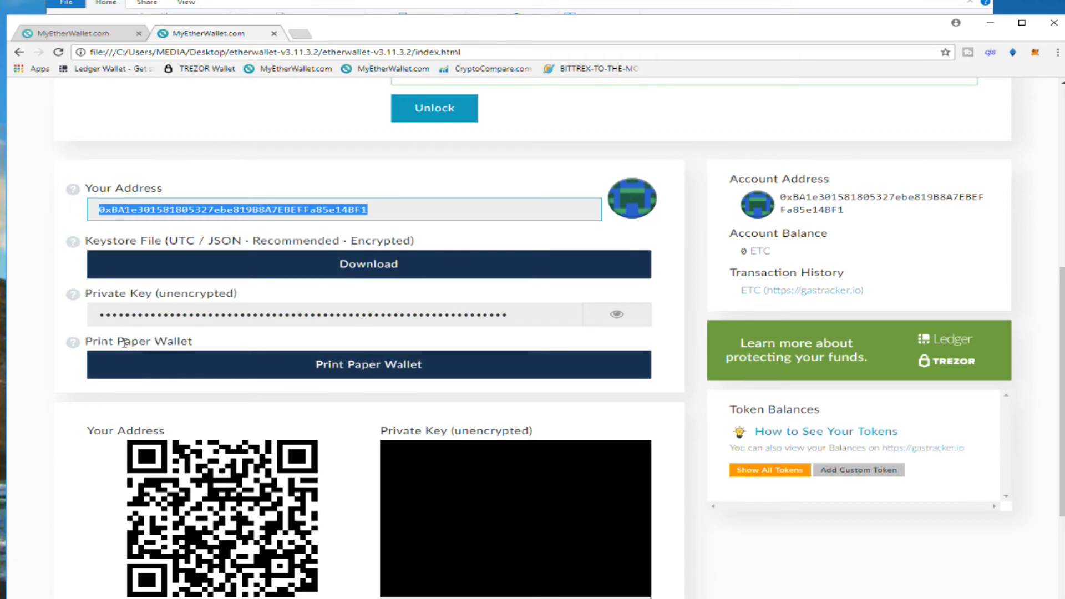
click(612, 315)
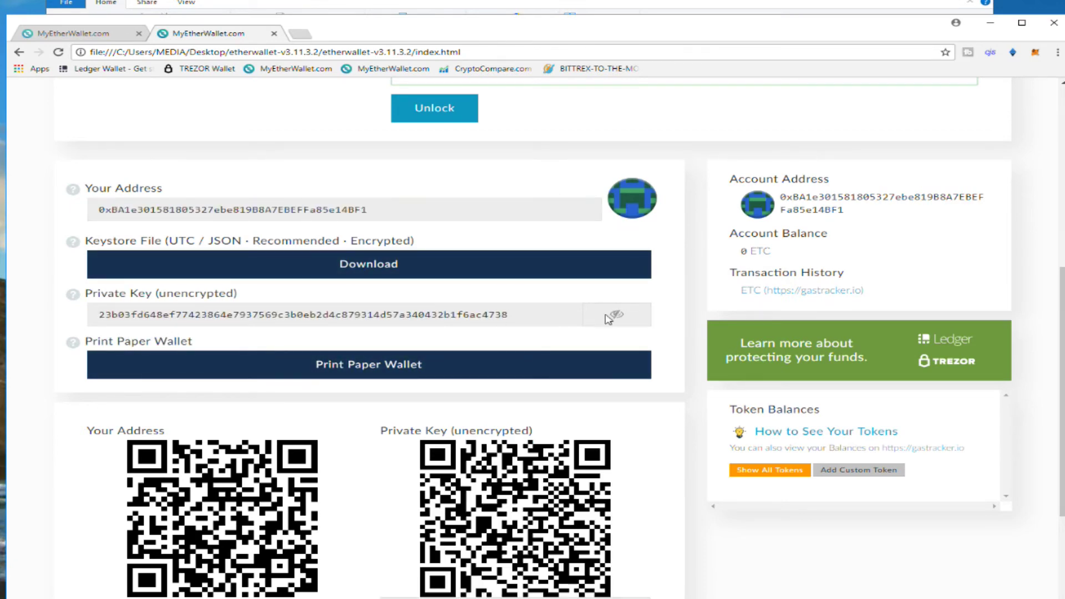
click(612, 315)
- Select the whole wallet address in the Your Address field for copying
scroll(610, 315, down, 4)
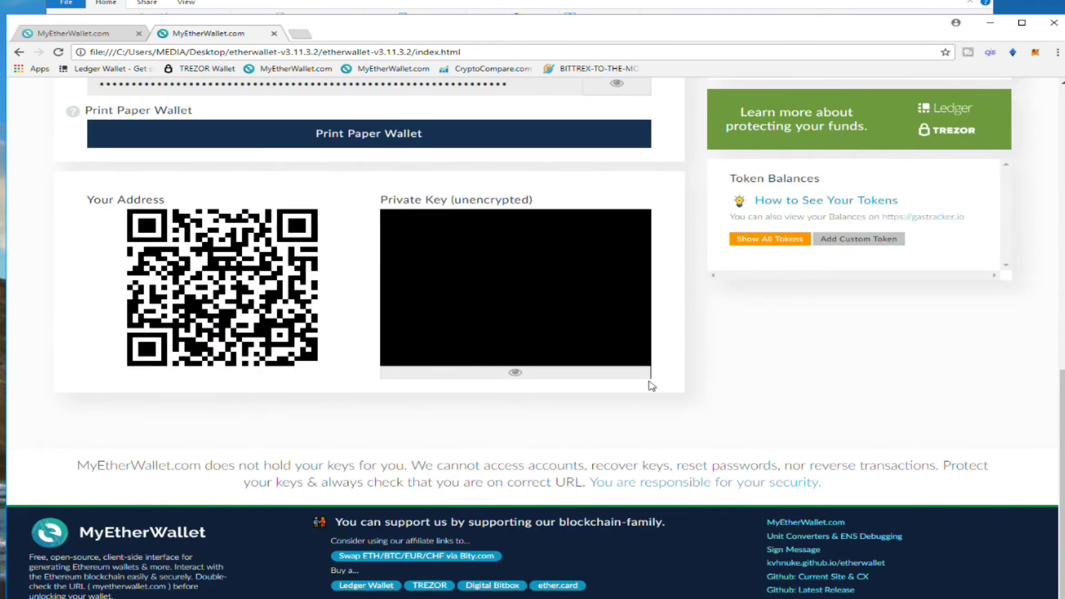
scroll(652, 387, up, 10)
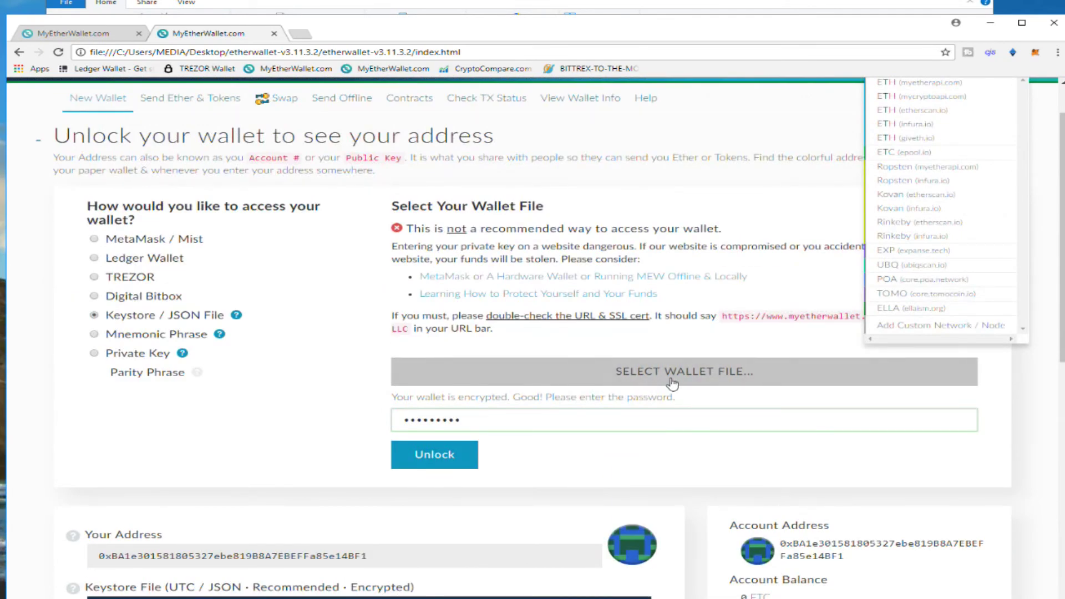
scroll(314, 506, down, 3)
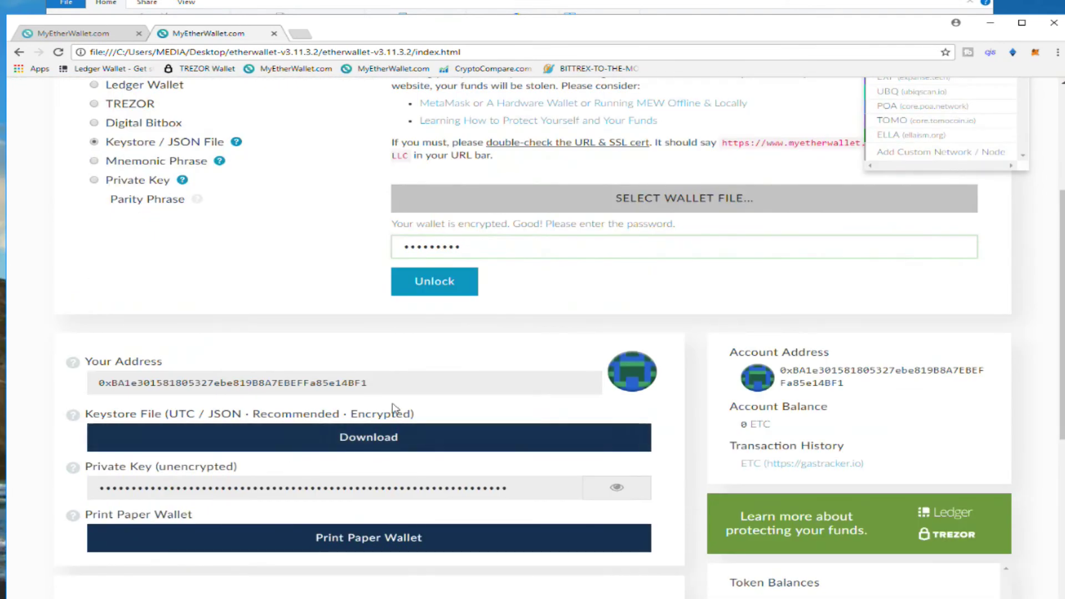
drag(371, 382, 99, 383)
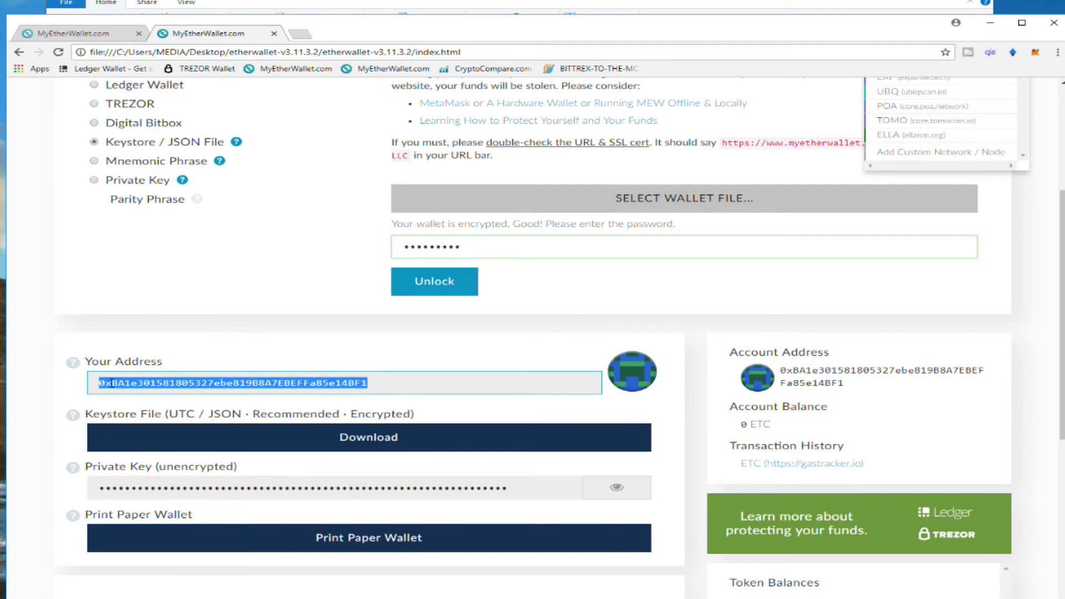
click(112, 383)
double_click(112, 383)
key(ctrl+c)
scroll(306, 383, up, 4)
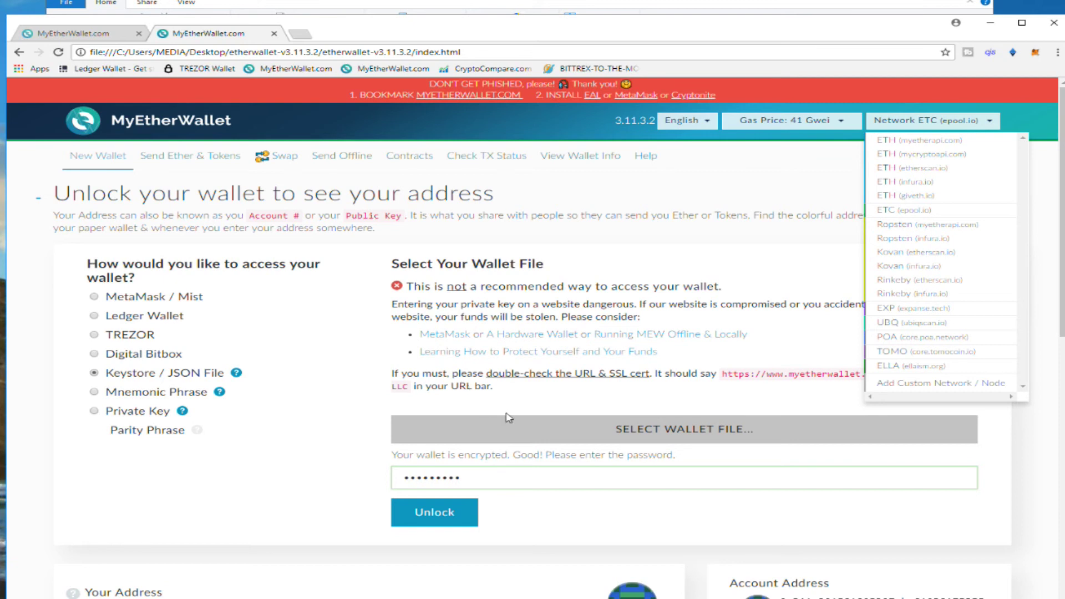
- Move through the Send Offline and View Wallet Info tabs to the Send Ether & Tokens page
click(335, 158)
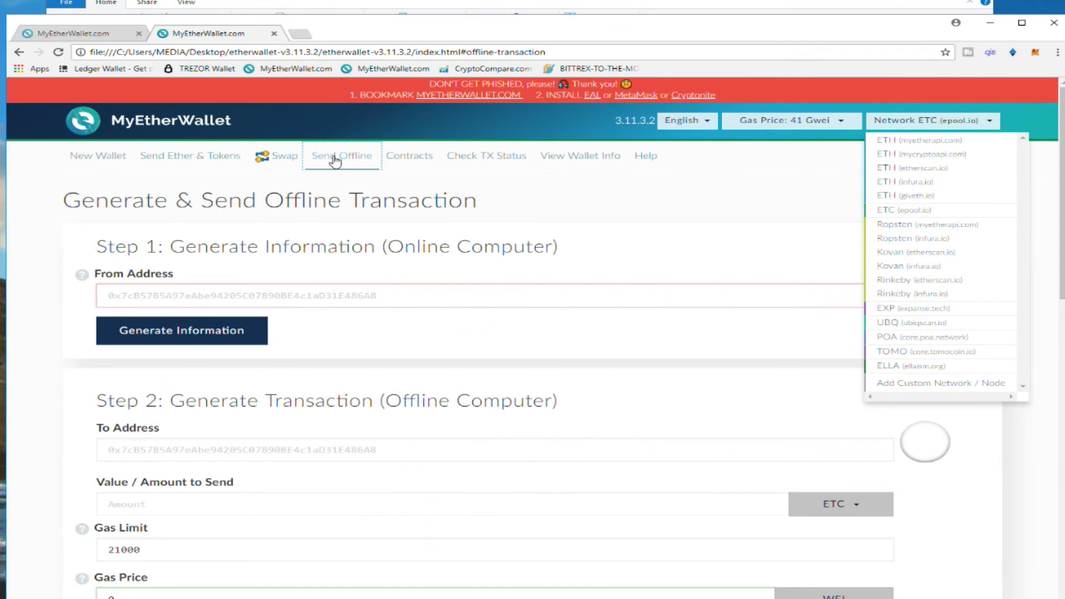
click(578, 162)
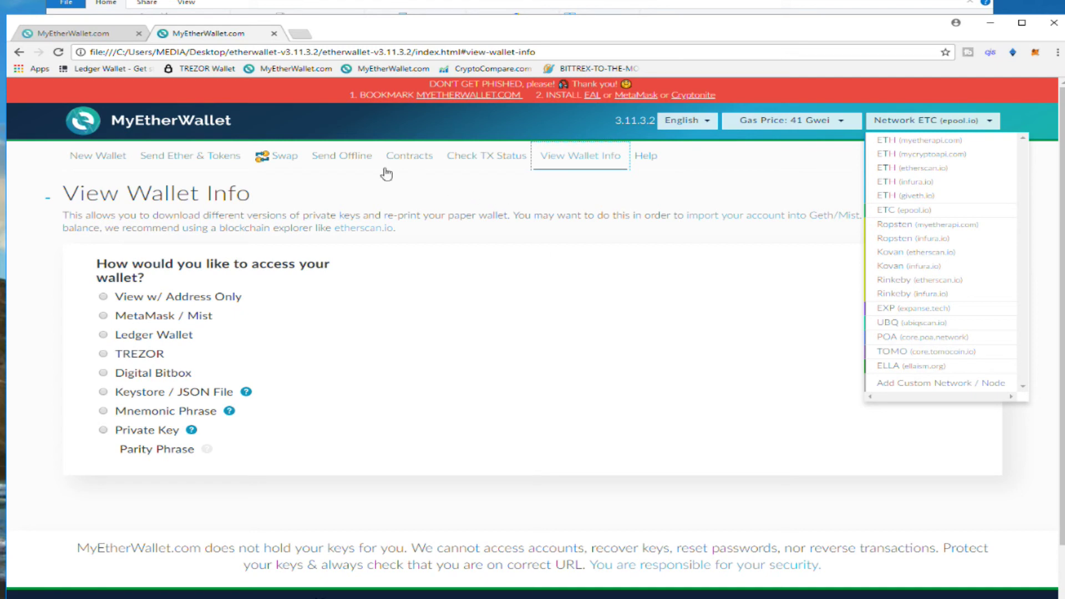
click(194, 164)
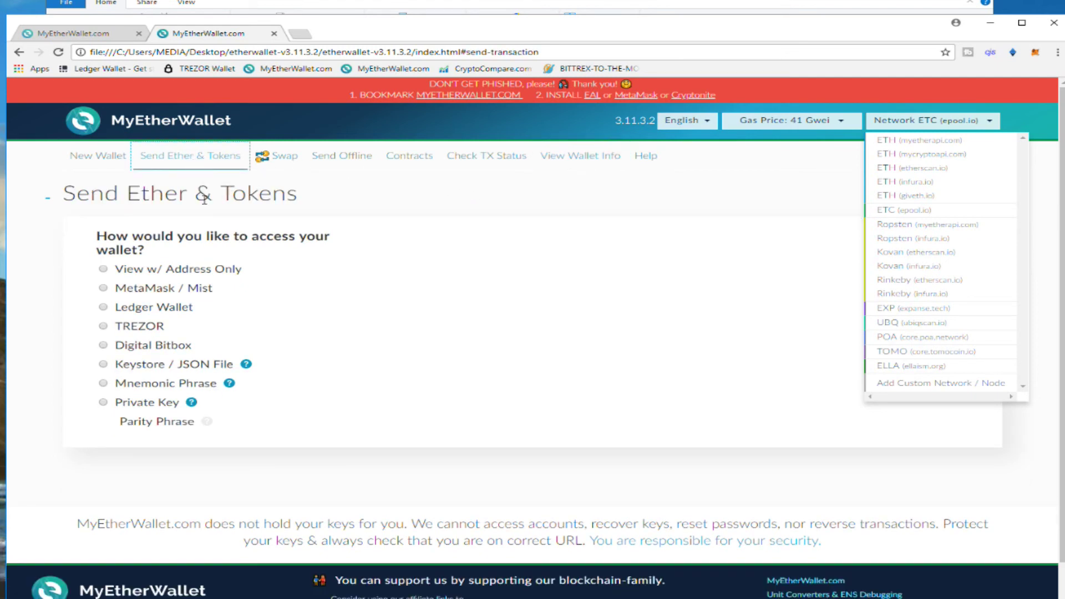
- Access the wallet via View w/ Address Only with the pasted address and load its 0 ETC balance
click(103, 269)
click(480, 311)
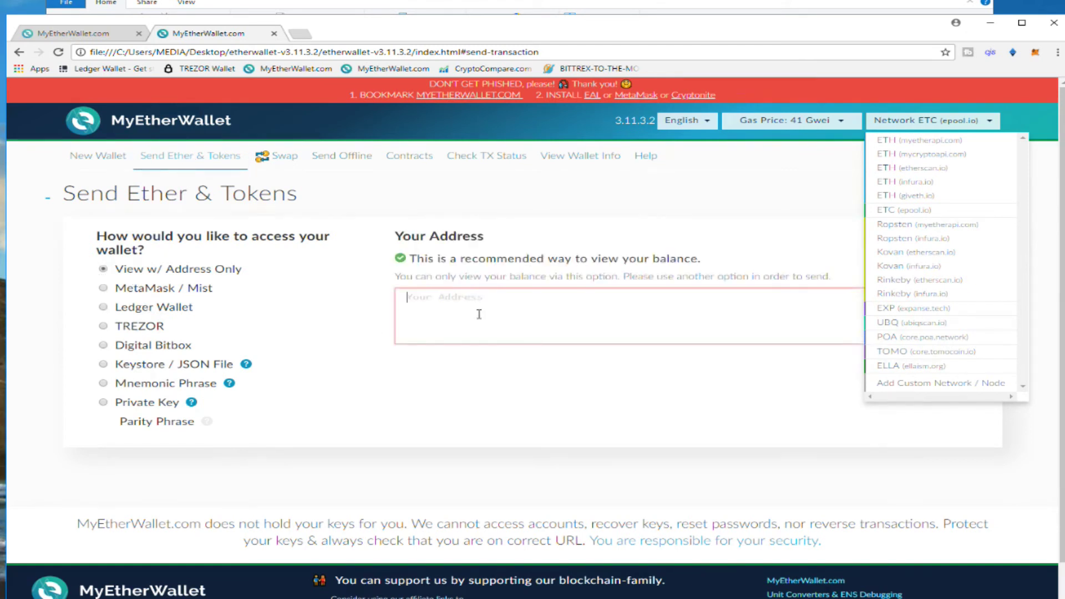
key(ctrl+v)
click(490, 369)
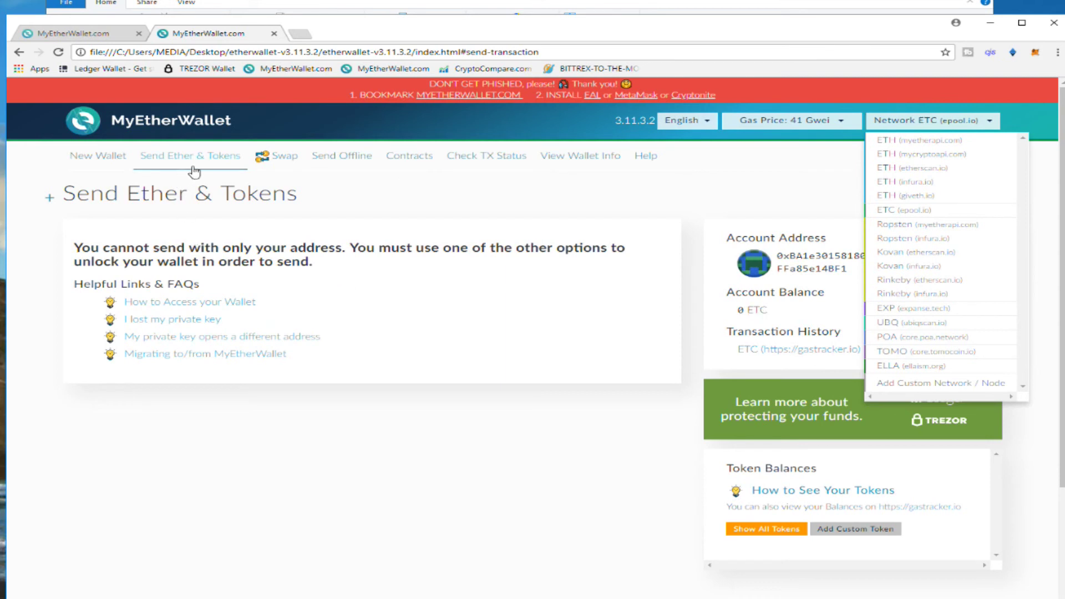
click(339, 161)
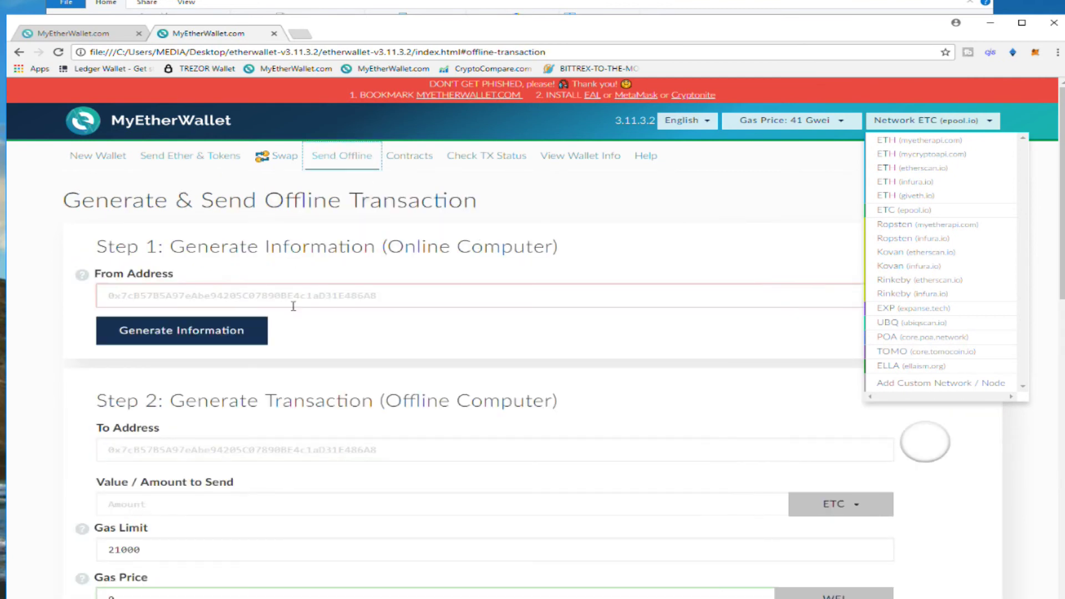
click(268, 297)
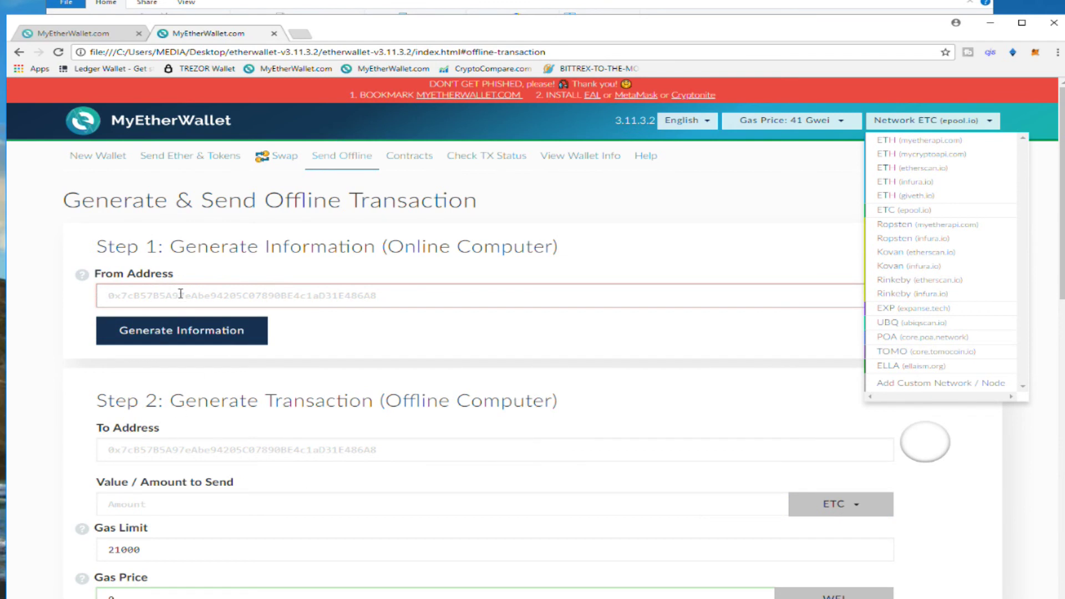
key(ctrl+v)
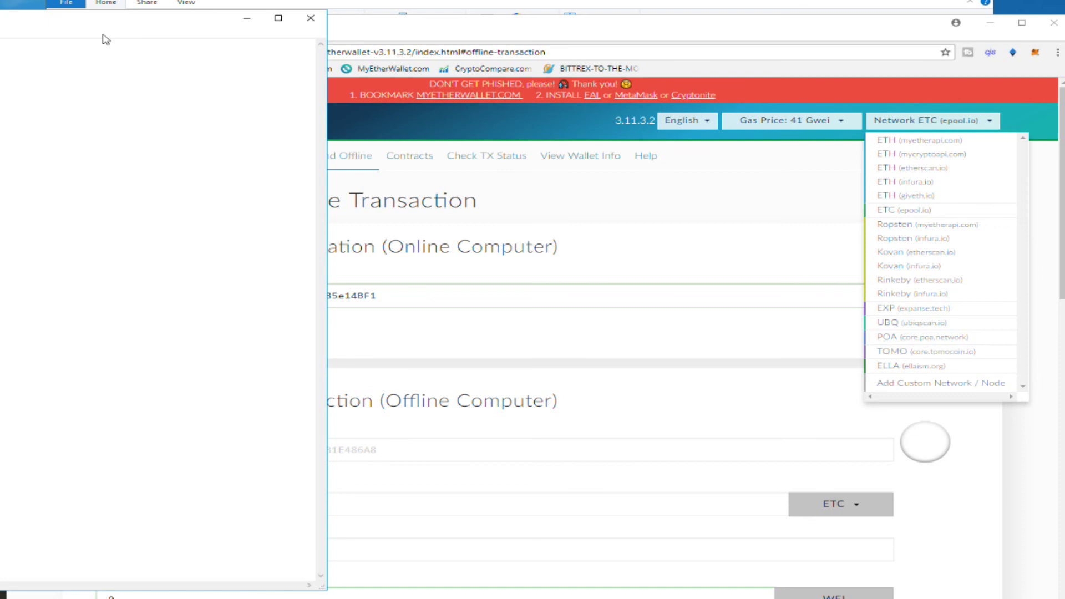
click(309, 19)
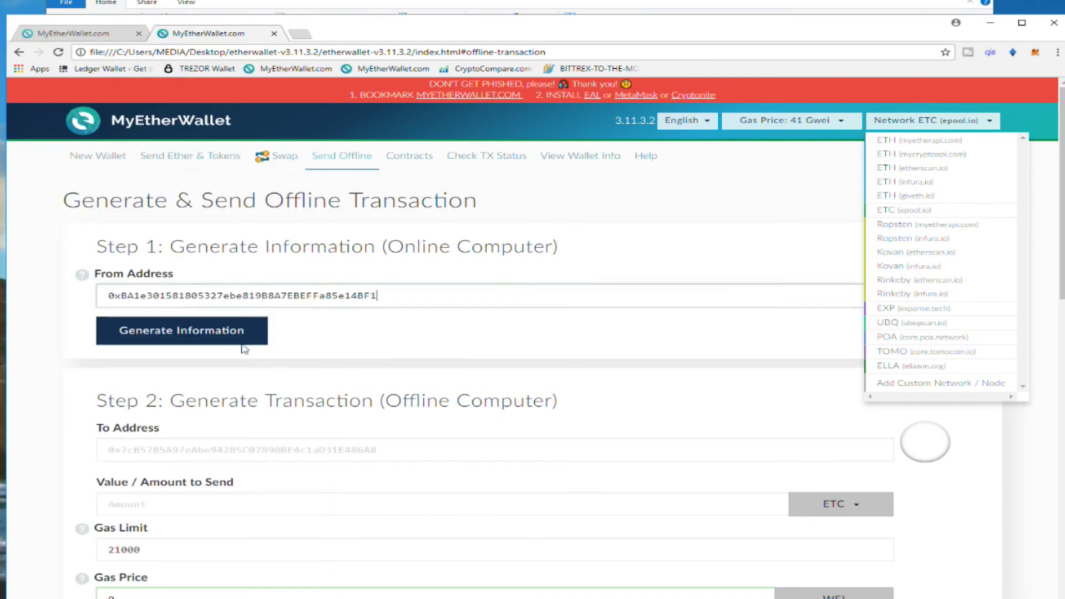
click(211, 327)
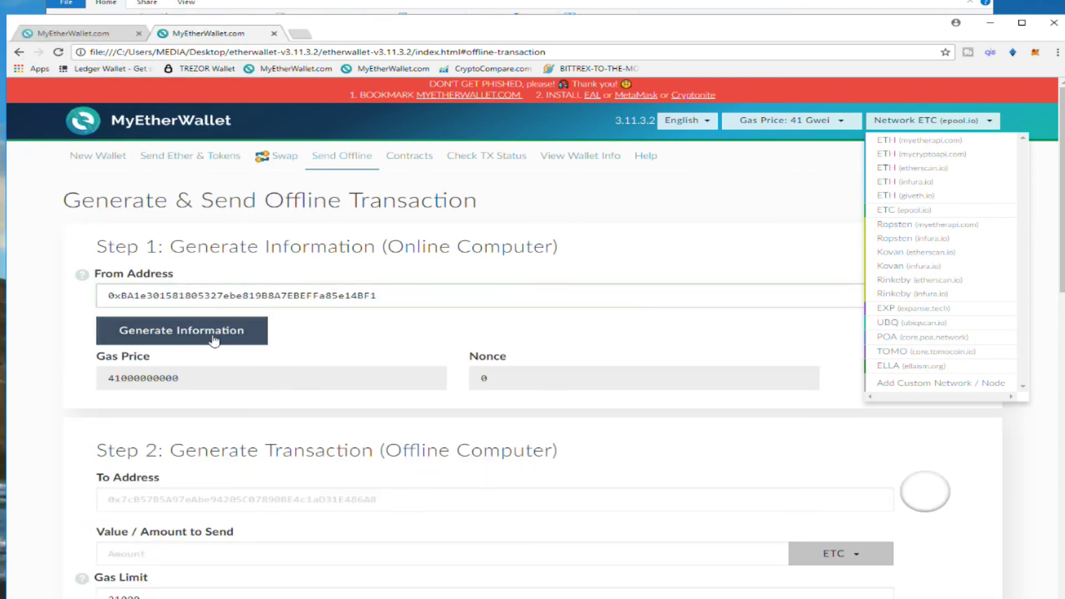
click(212, 501)
- Paste the new recipient into To Address, set the amount to 0 ETC, and choose Keystore / JSON File access
key(ctrl+v)
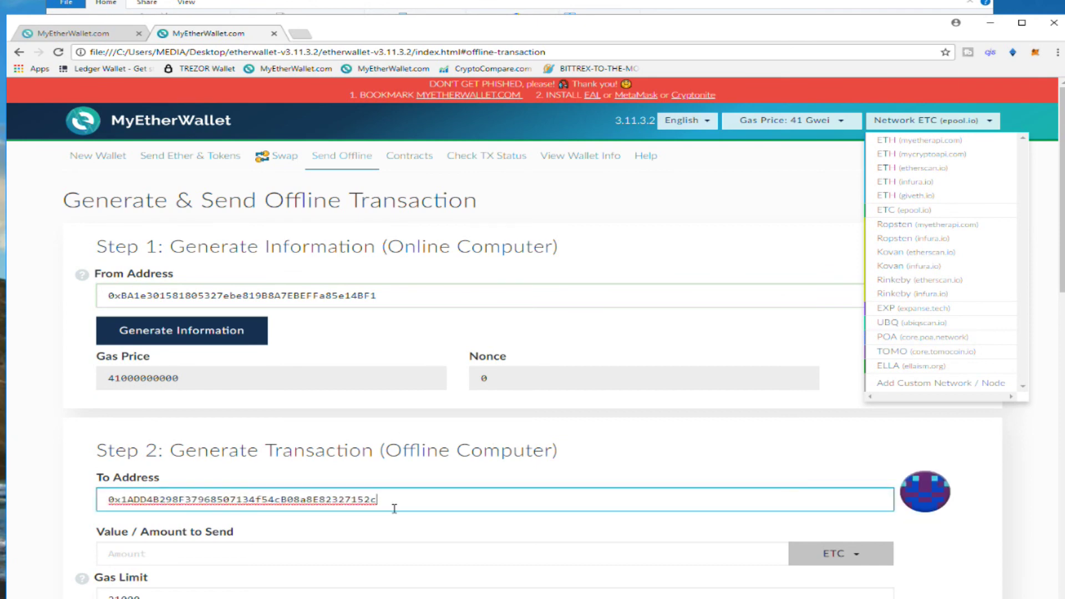
scroll(430, 466, down, 2)
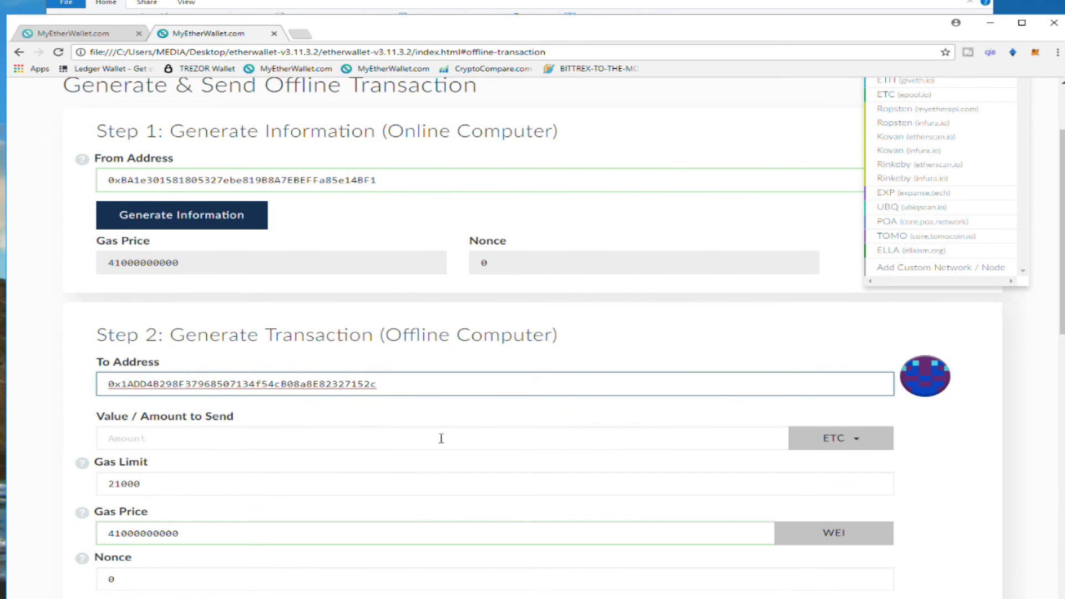
scroll(444, 446, down, 2)
click(189, 315)
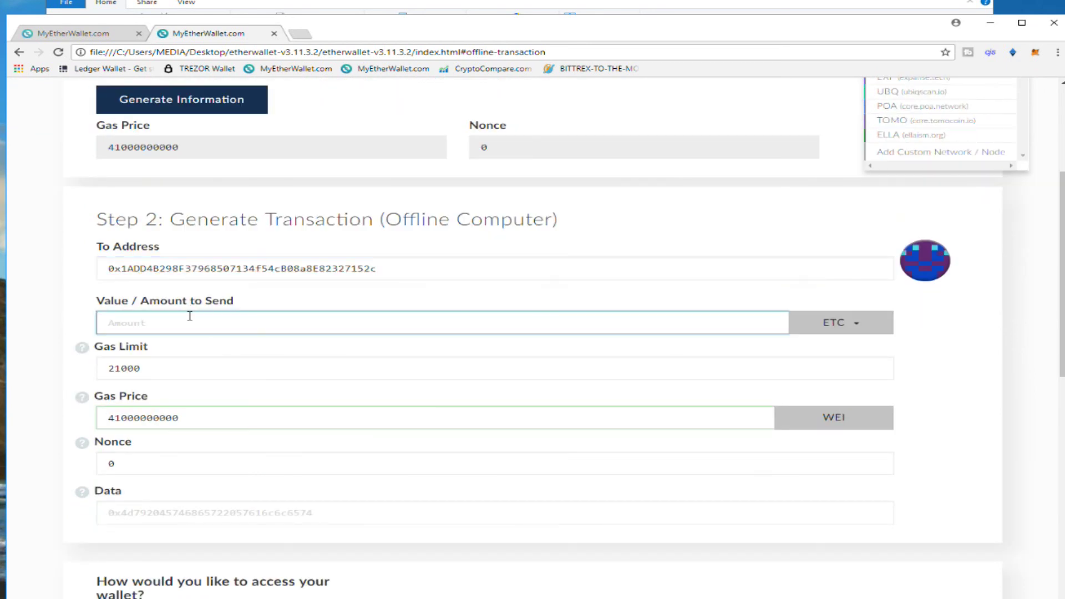
text(0)
scroll(244, 377, down, 3)
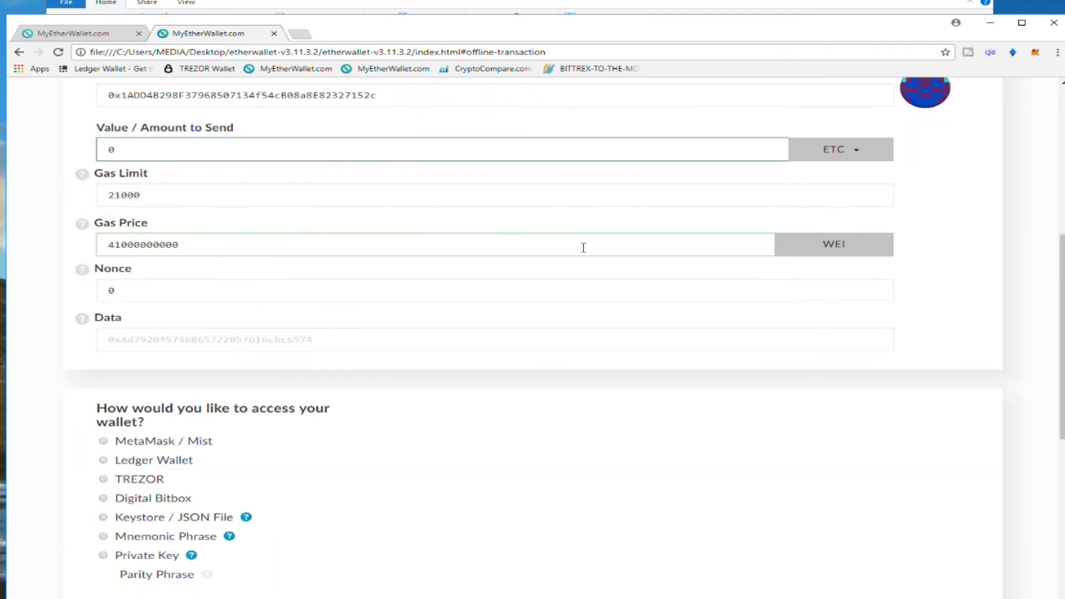
scroll(525, 335, down, 4)
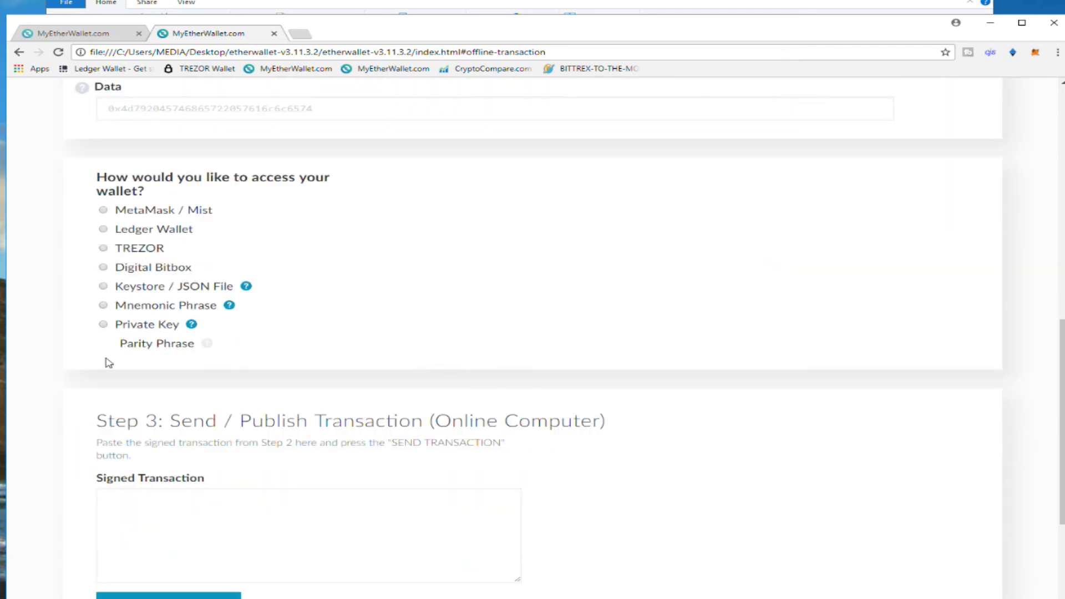
click(103, 287)
- Load the keystore file and unlock the wallet with its password
click(673, 343)
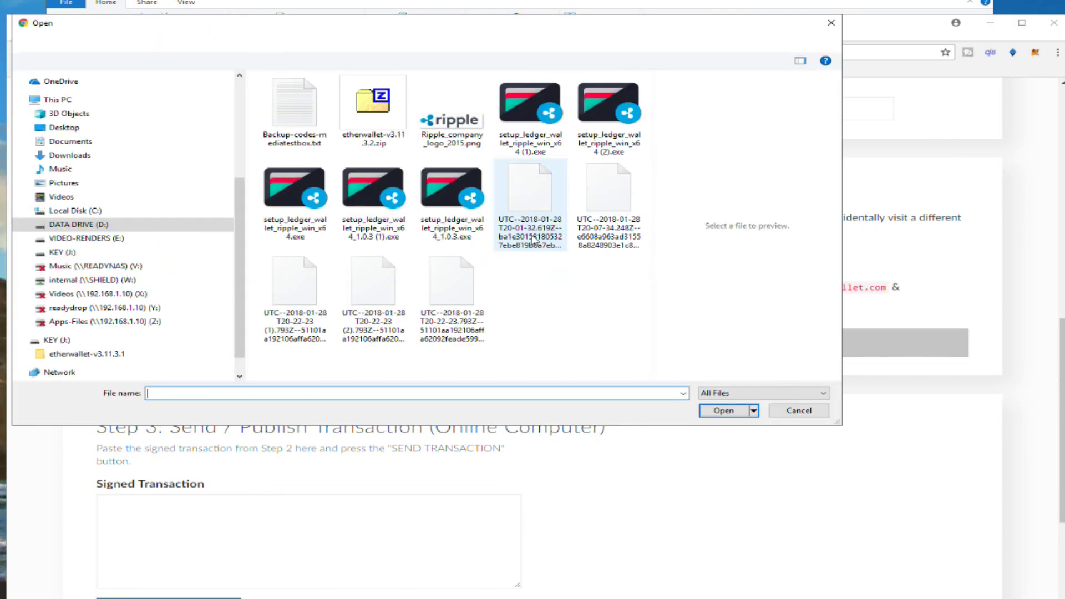
key(Escape)
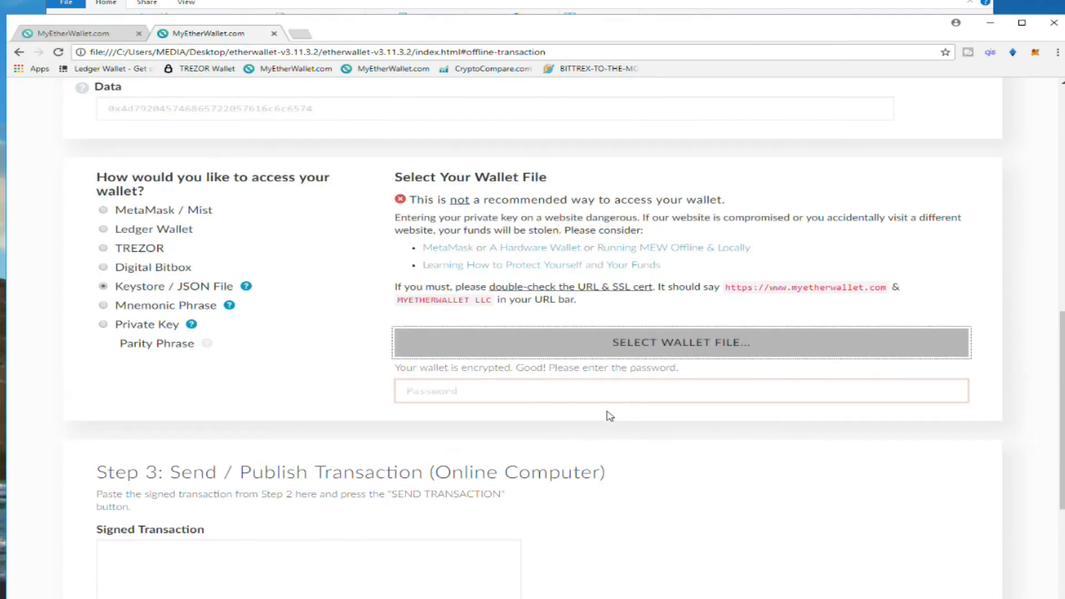
click(599, 384)
text(••)
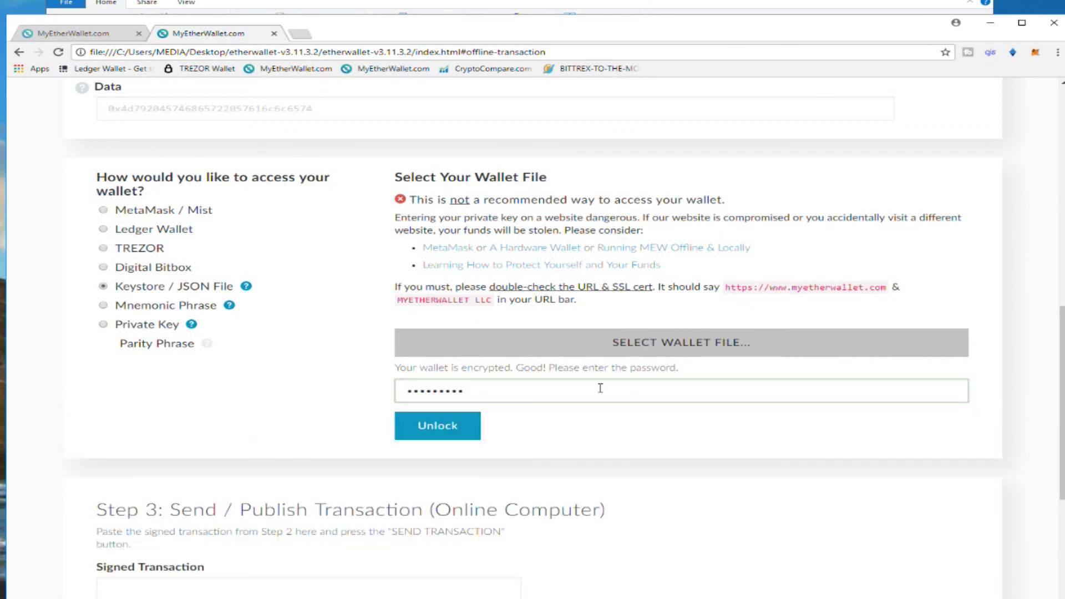
click(435, 435)
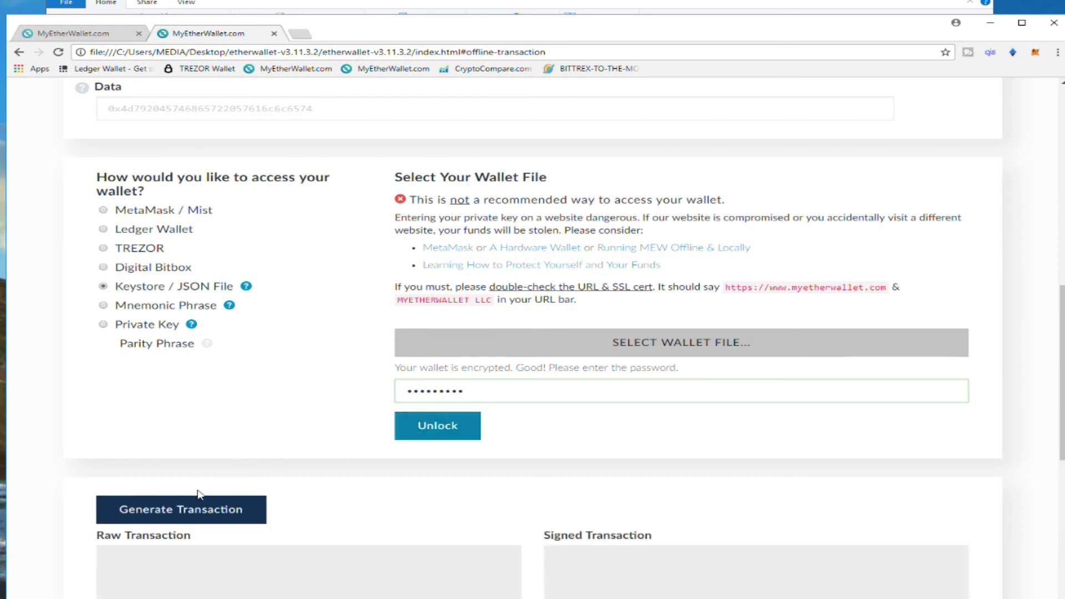
- Generate the raw and signed transaction for the 0 ETC transfer and review it
click(179, 512)
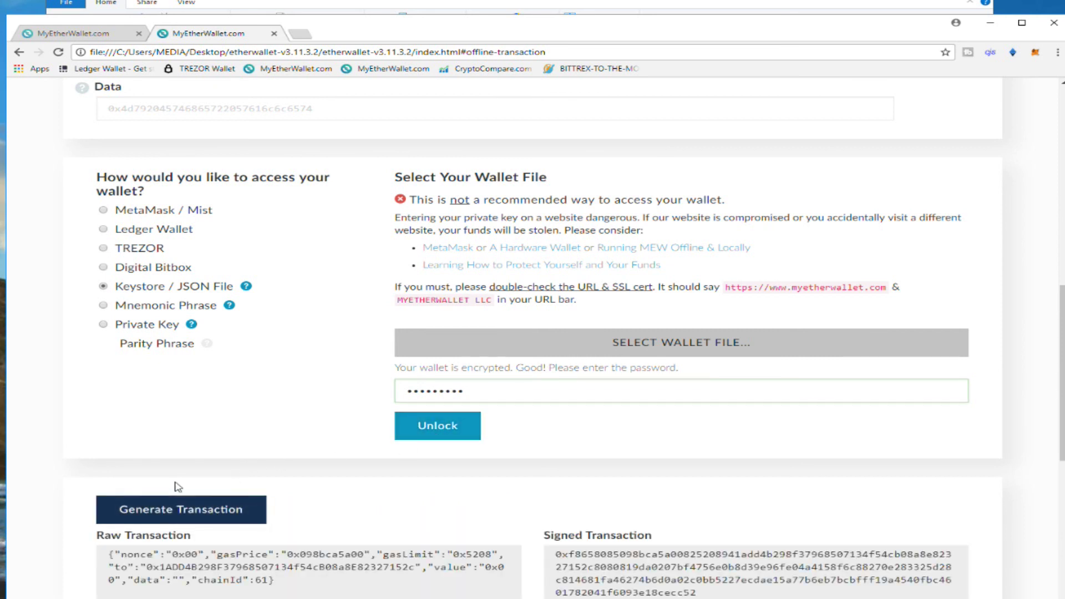
scroll(292, 469, down, 1)
scroll(292, 469, down, 4)
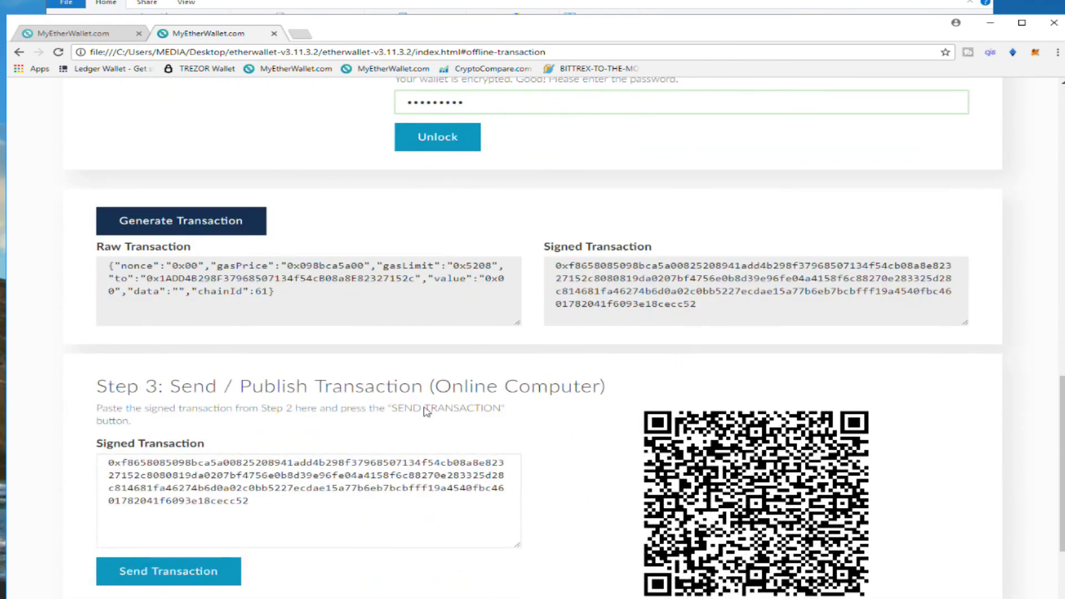
scroll(633, 408, up, 14)
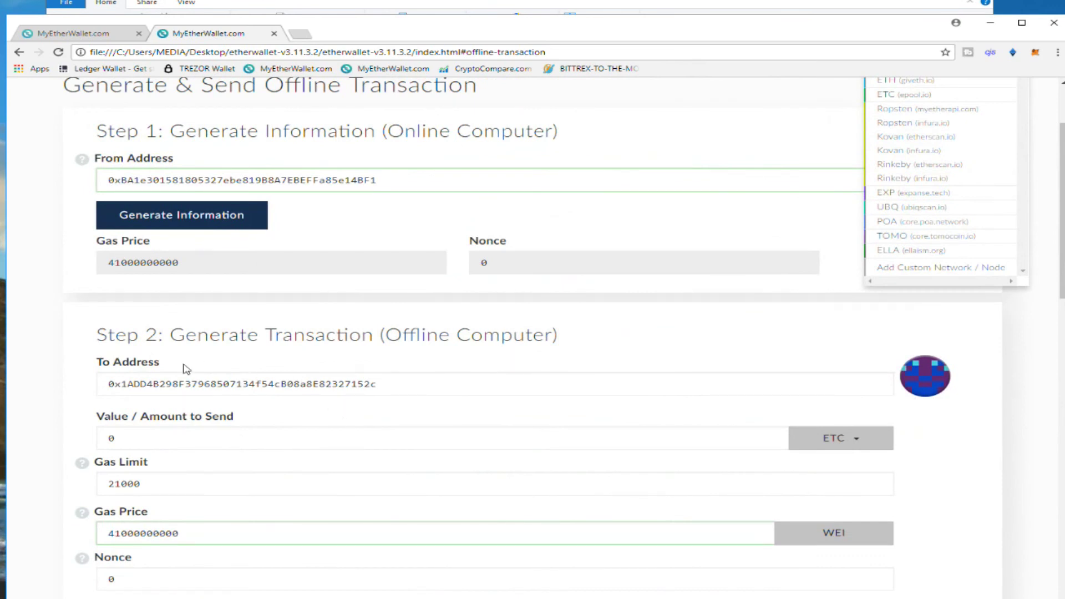
- Select the recipient To Address, then return to the MyEtherWallet tab showing the signed transaction
drag(111, 387, 409, 391)
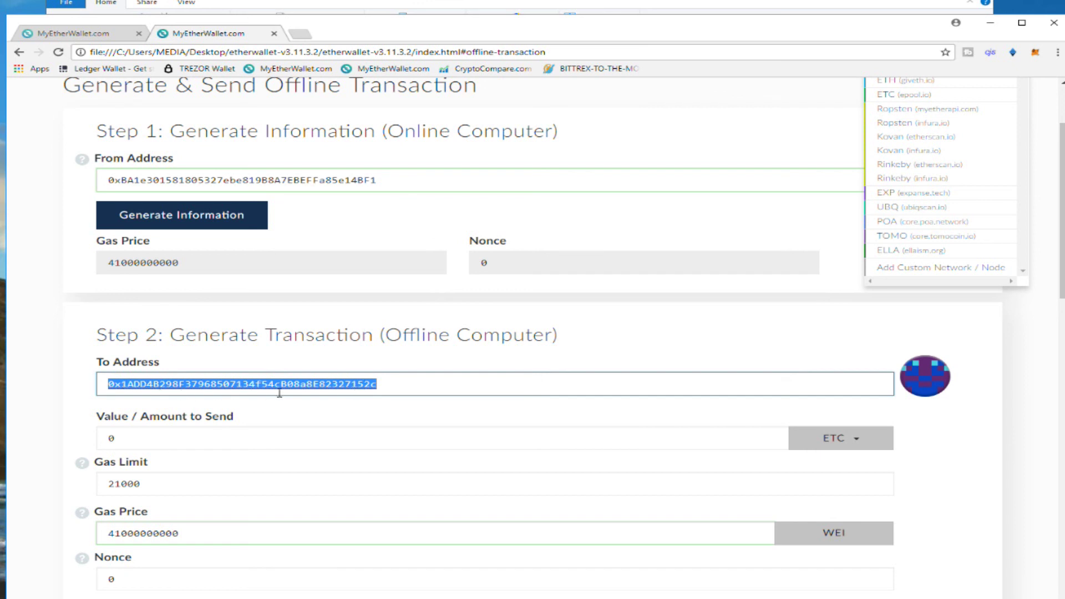
scroll(335, 397, down, 14)
scroll(337, 401, down, 4)
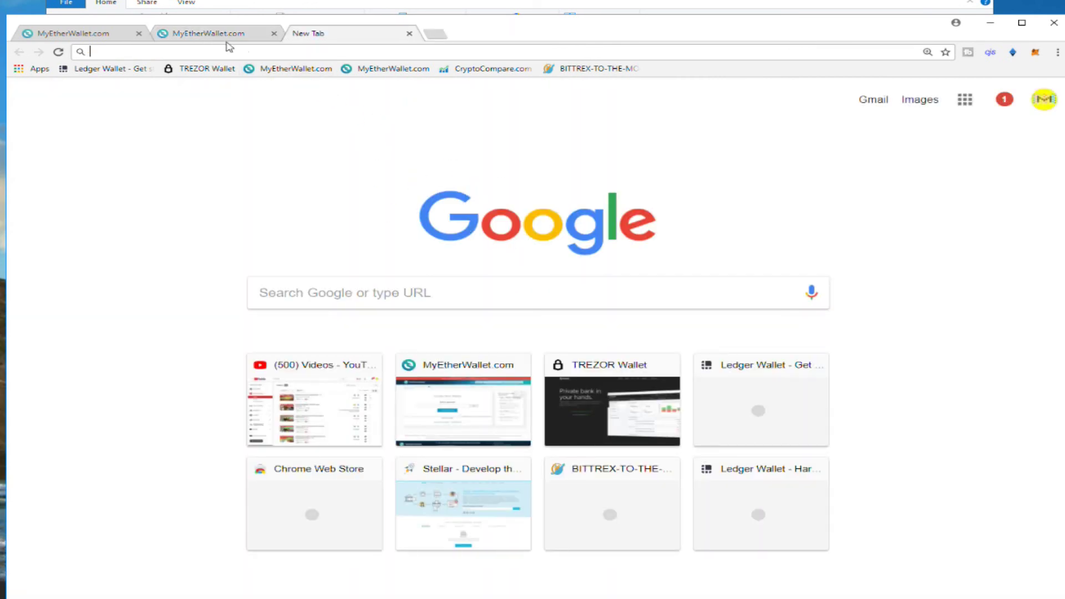
click(226, 36)
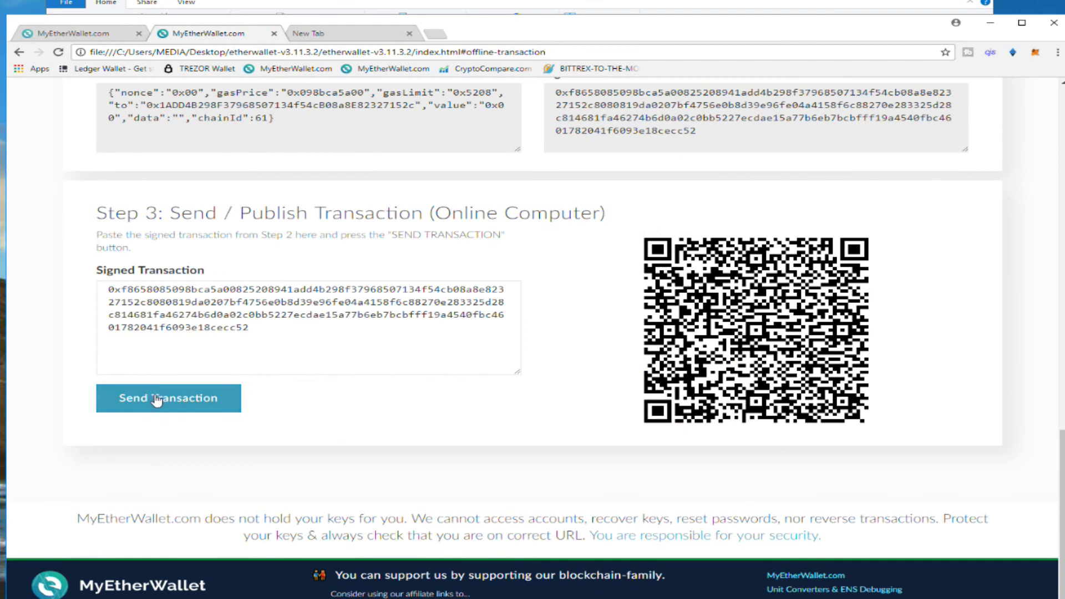